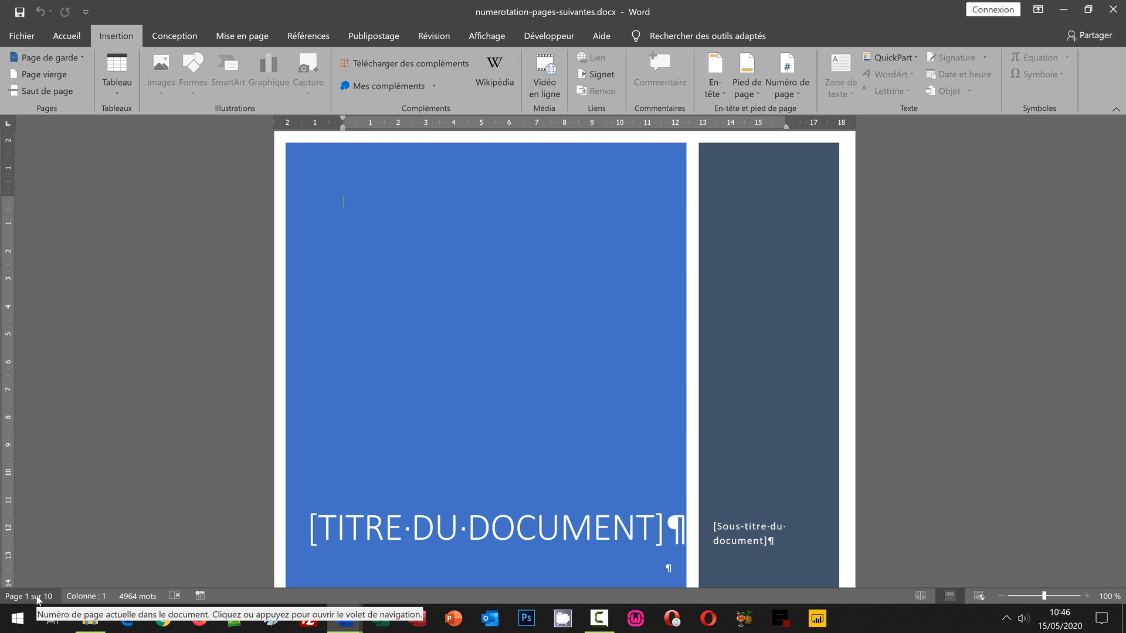
# Review the first four pages through their page thumbnails, return to the table-of-contents placeholder page and close the navigation view.
pyautogui.click(37, 596)
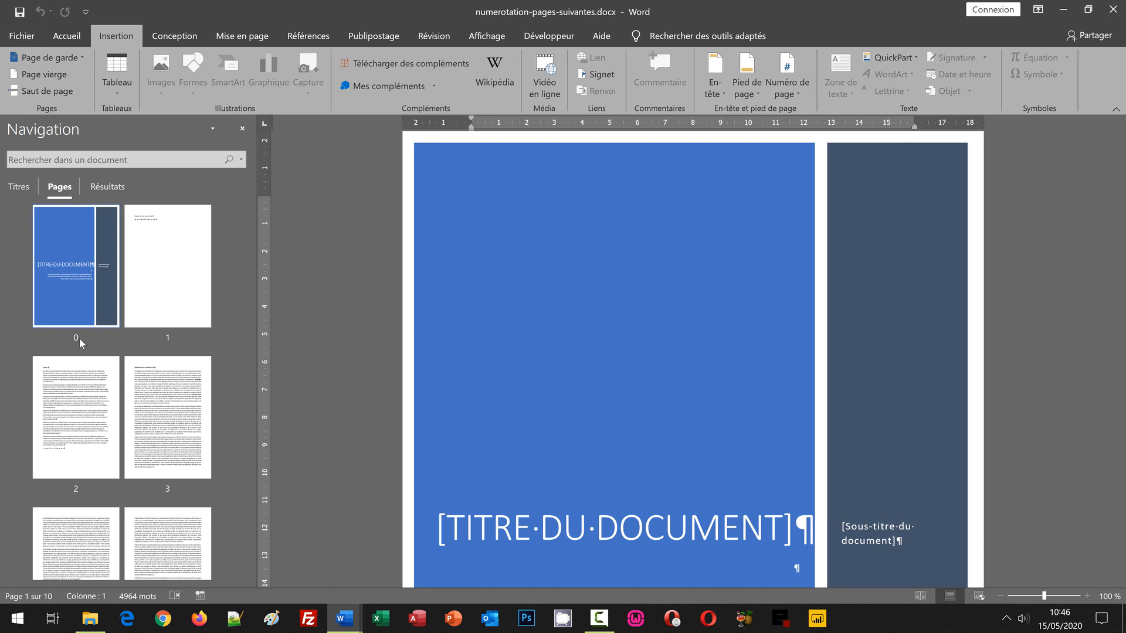
pyautogui.click(181, 266)
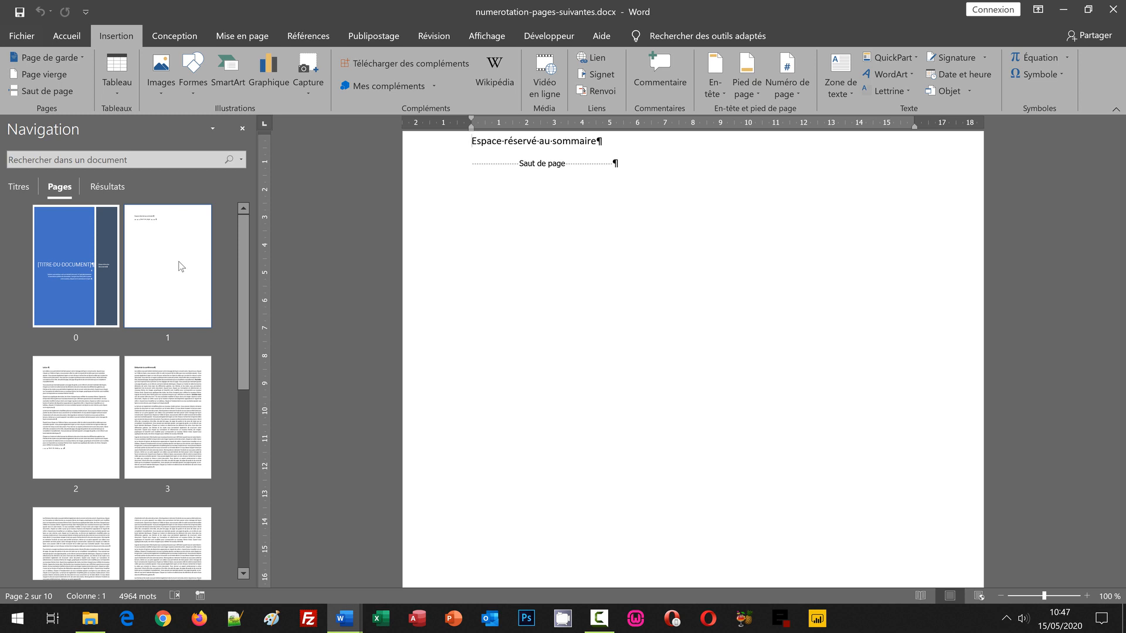
pyautogui.click(79, 387)
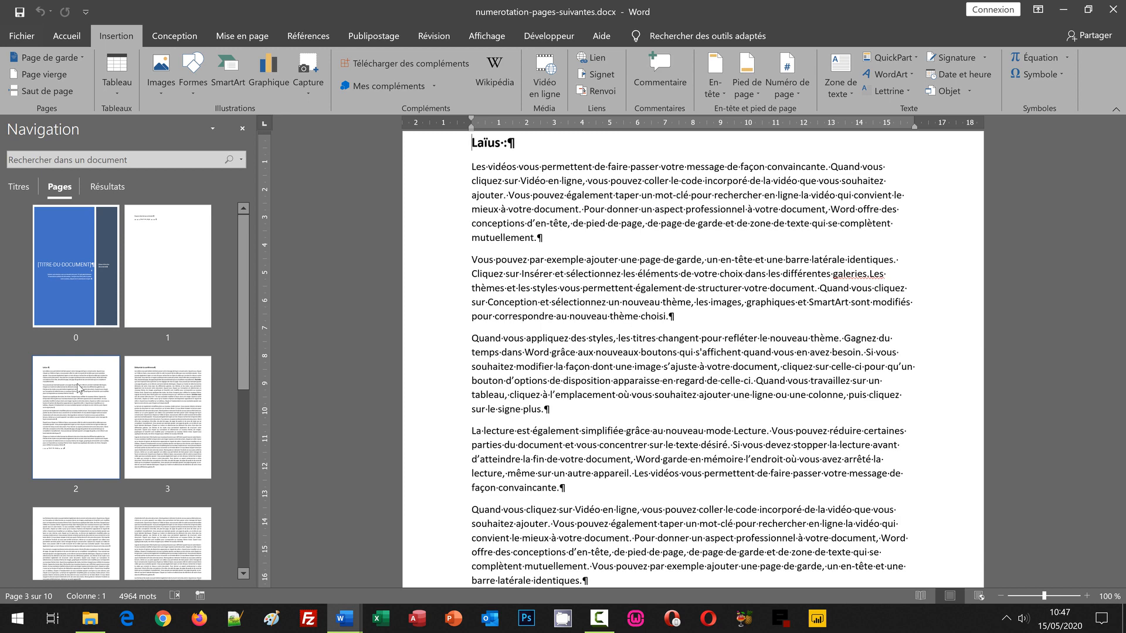
pyautogui.click(174, 418)
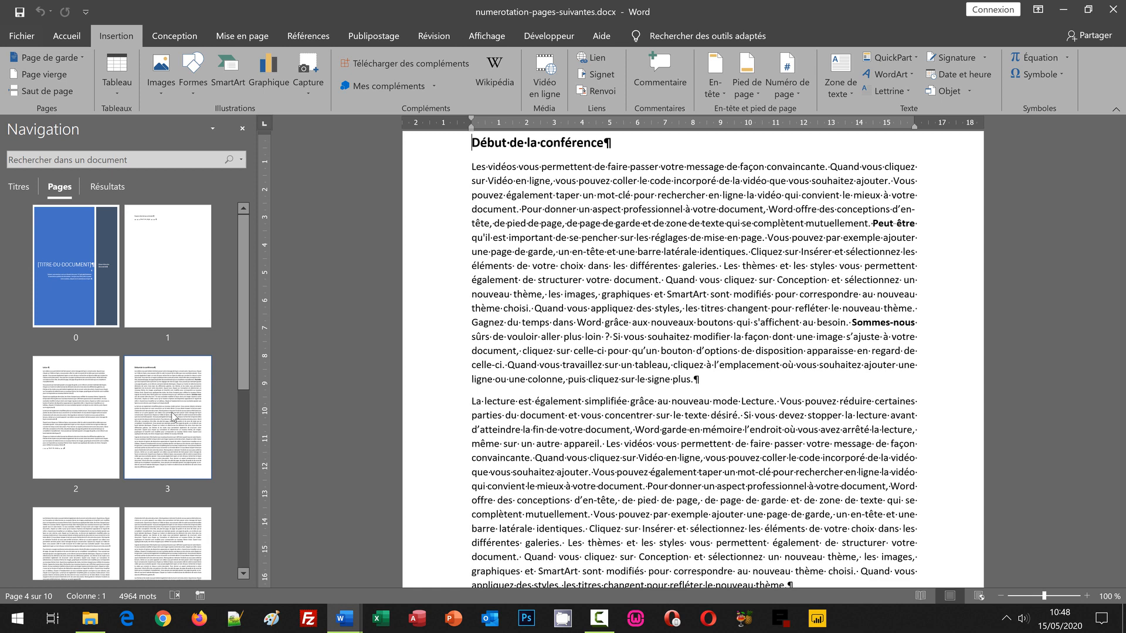
pyautogui.click(181, 260)
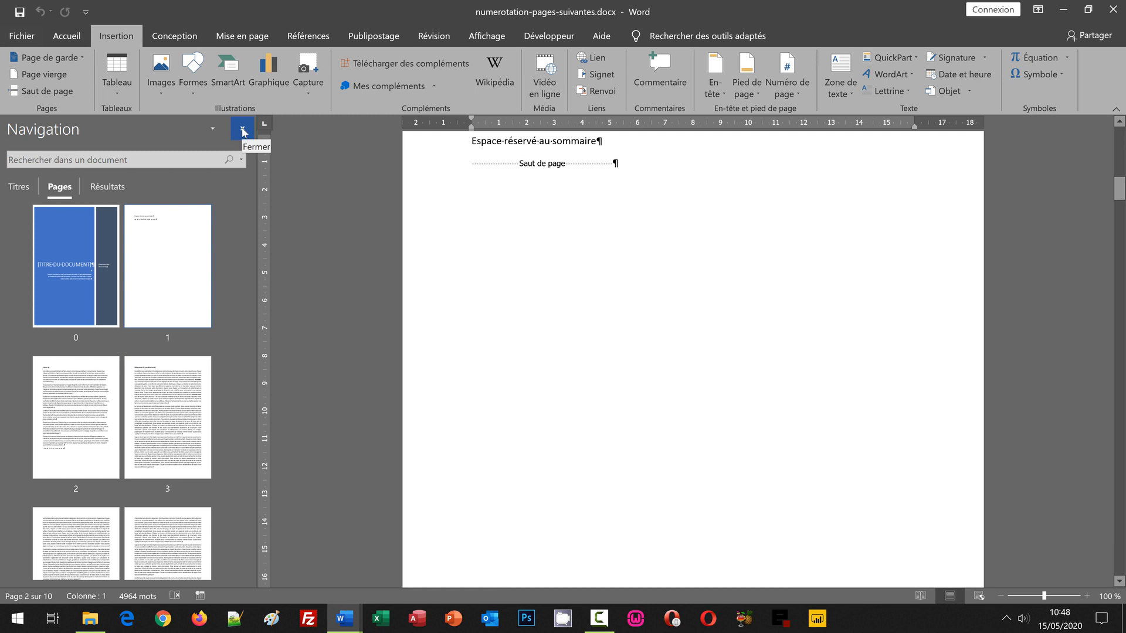
pyautogui.click(243, 131)
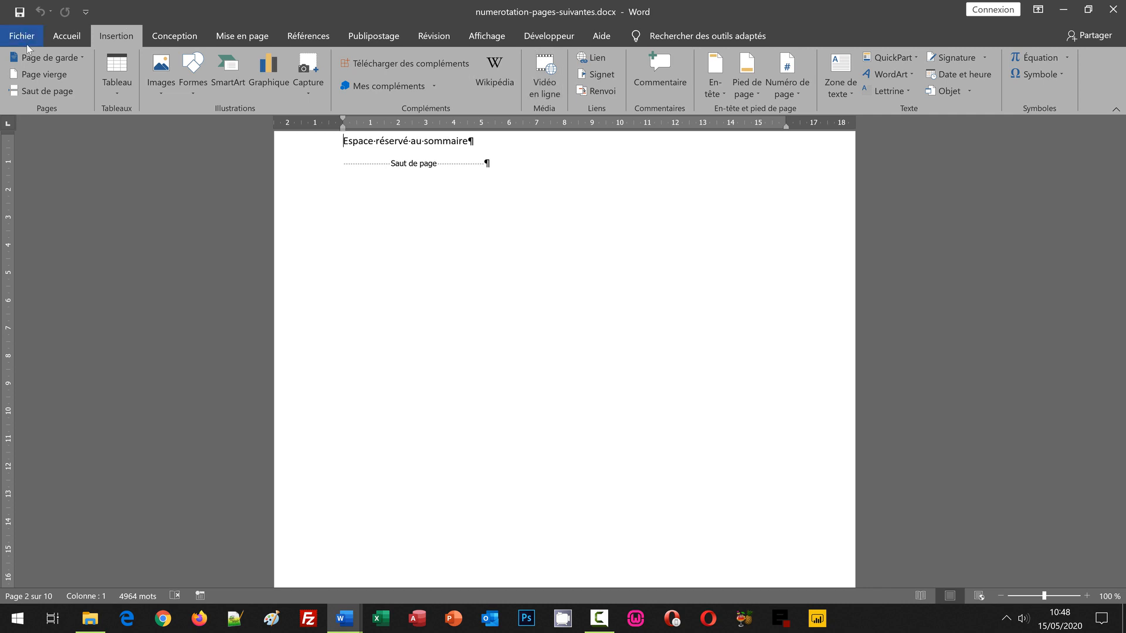
# Replace the page break below "Espace réservé au sommaire" with a Page suivante section break.
pyautogui.click(69, 36)
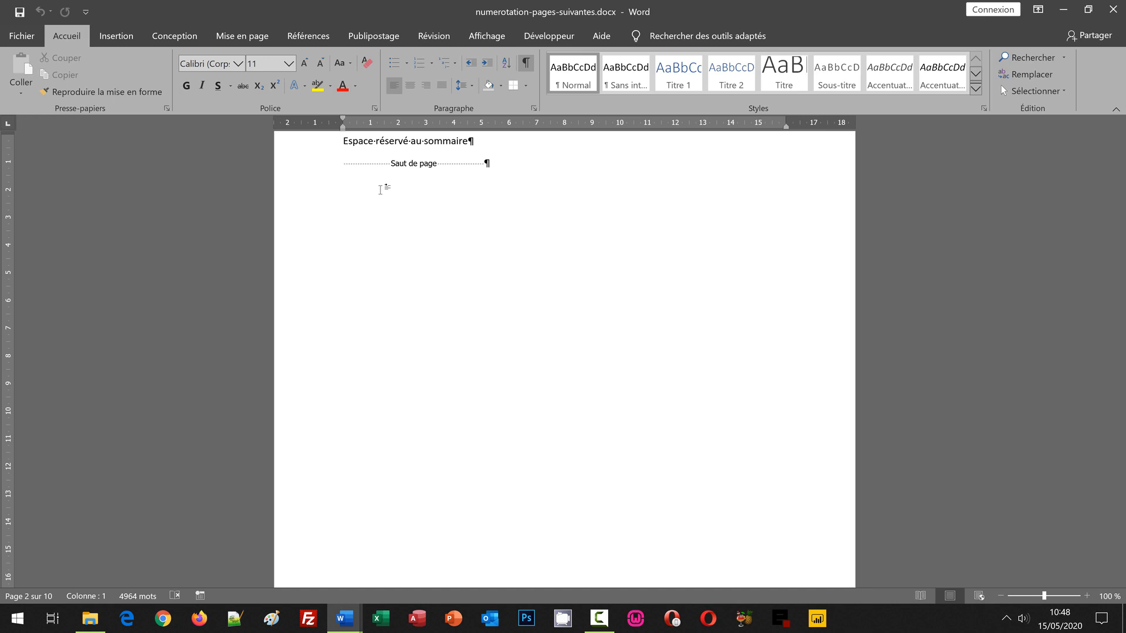
pyautogui.press('Delete')
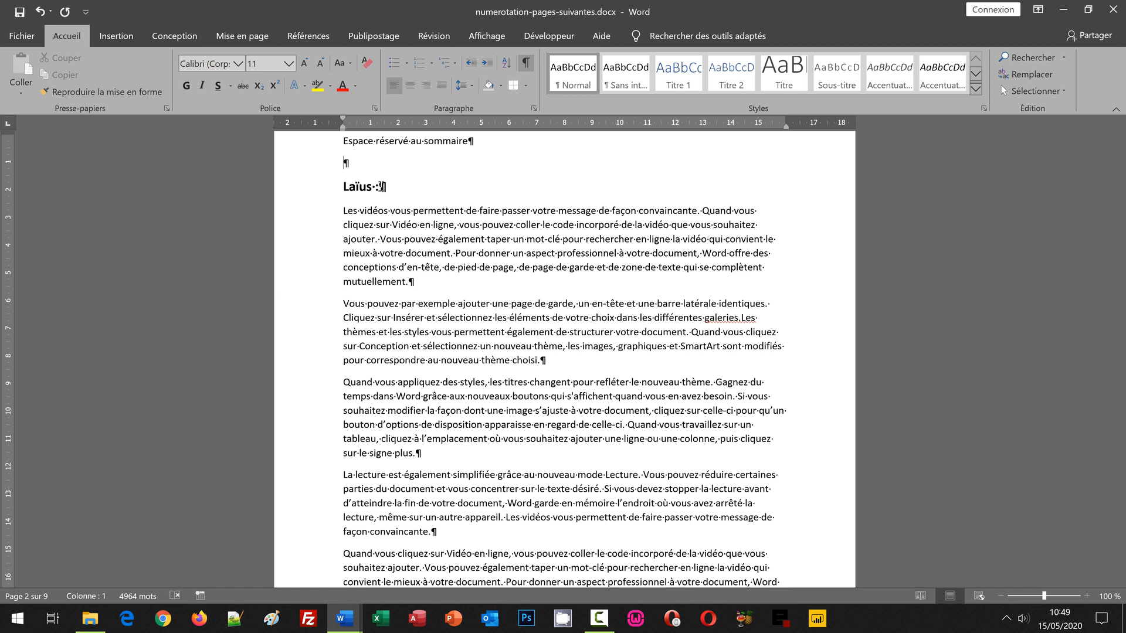
pyautogui.click(241, 35)
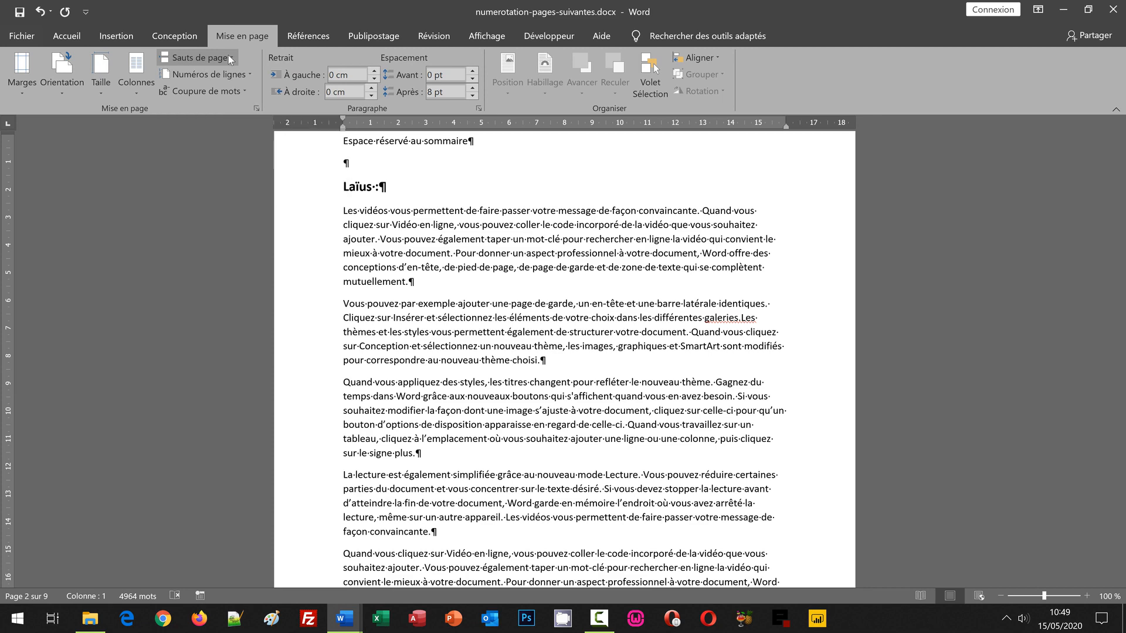
pyautogui.click(227, 57)
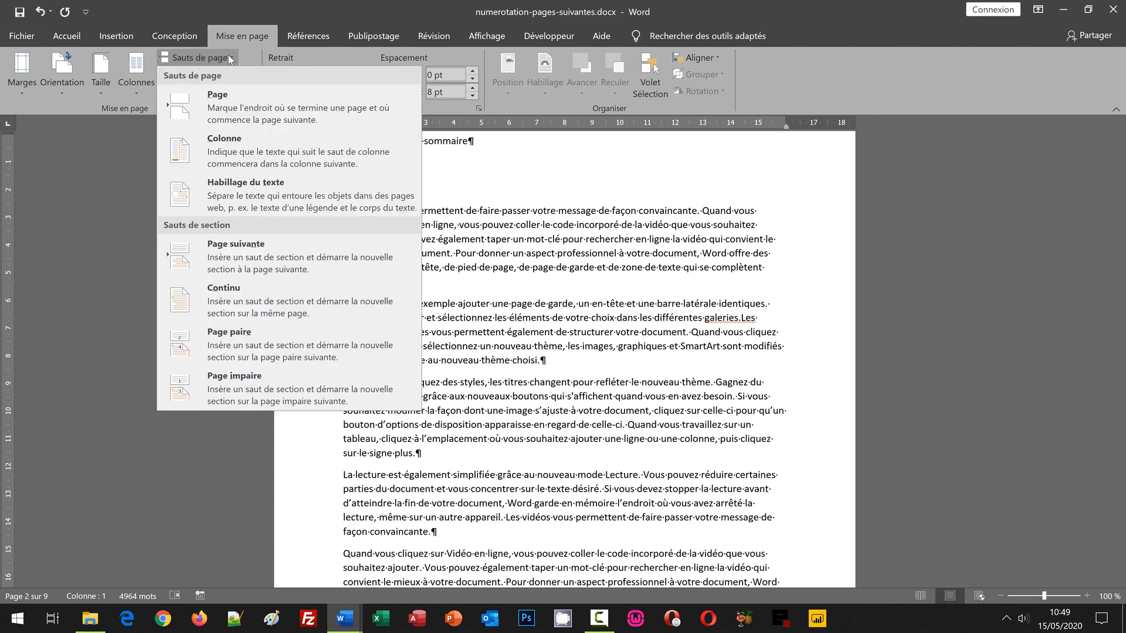
pyautogui.click(221, 250)
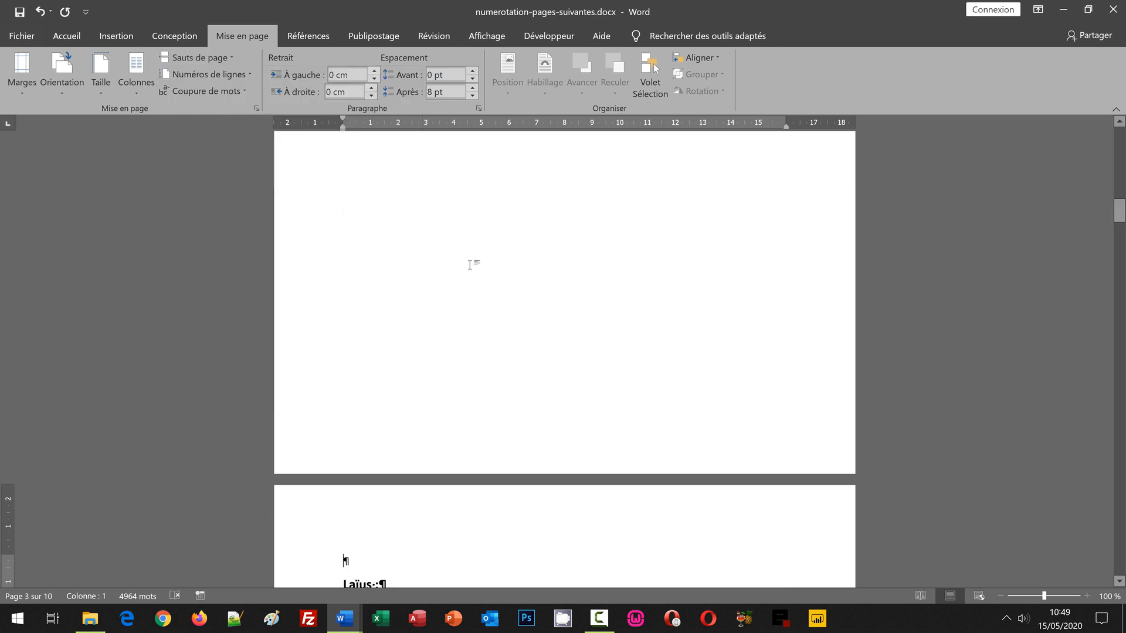
# Check the new section break, and delete the empty paragraph above the "Laïus :" heading.
pyautogui.scroll(-1, 470, 264)
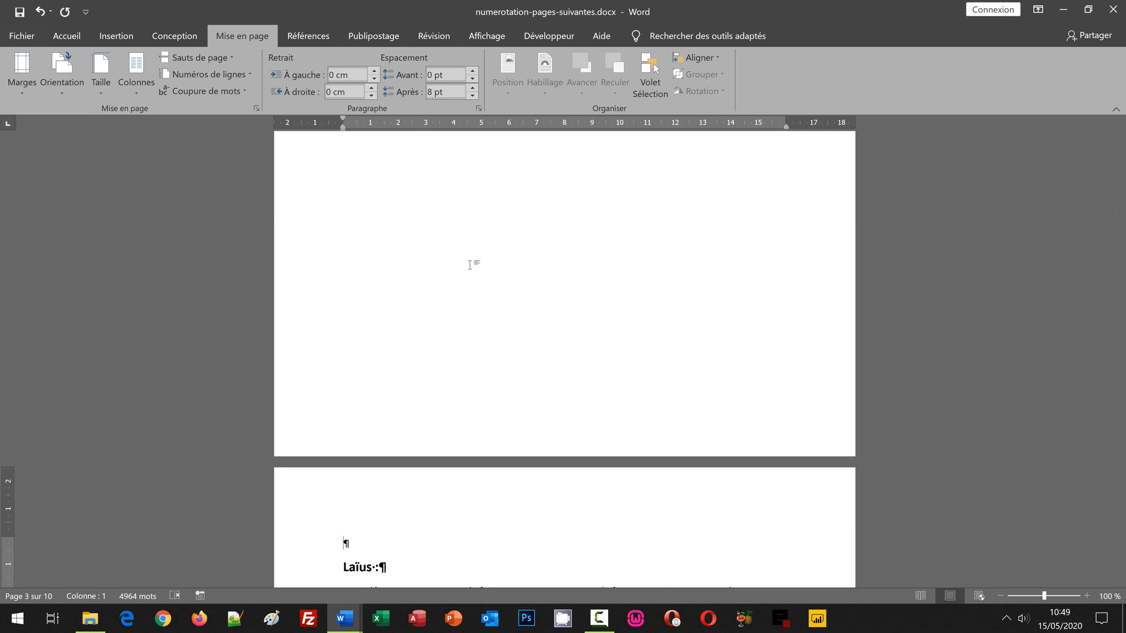
pyautogui.scroll(5, 469, 264)
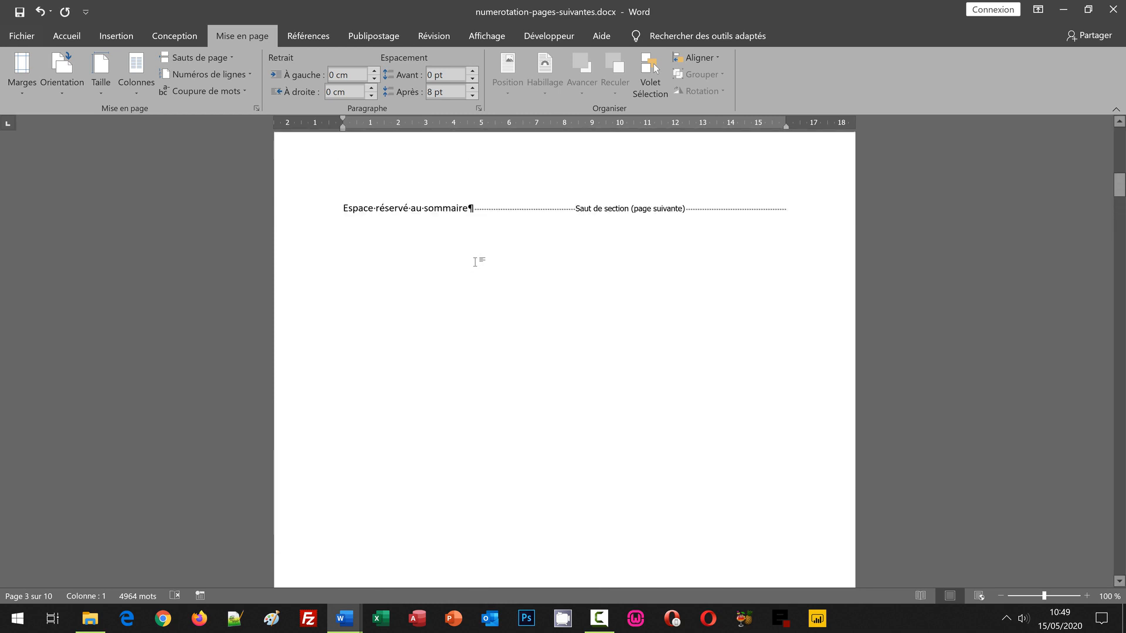
pyautogui.scroll(1, 475, 262)
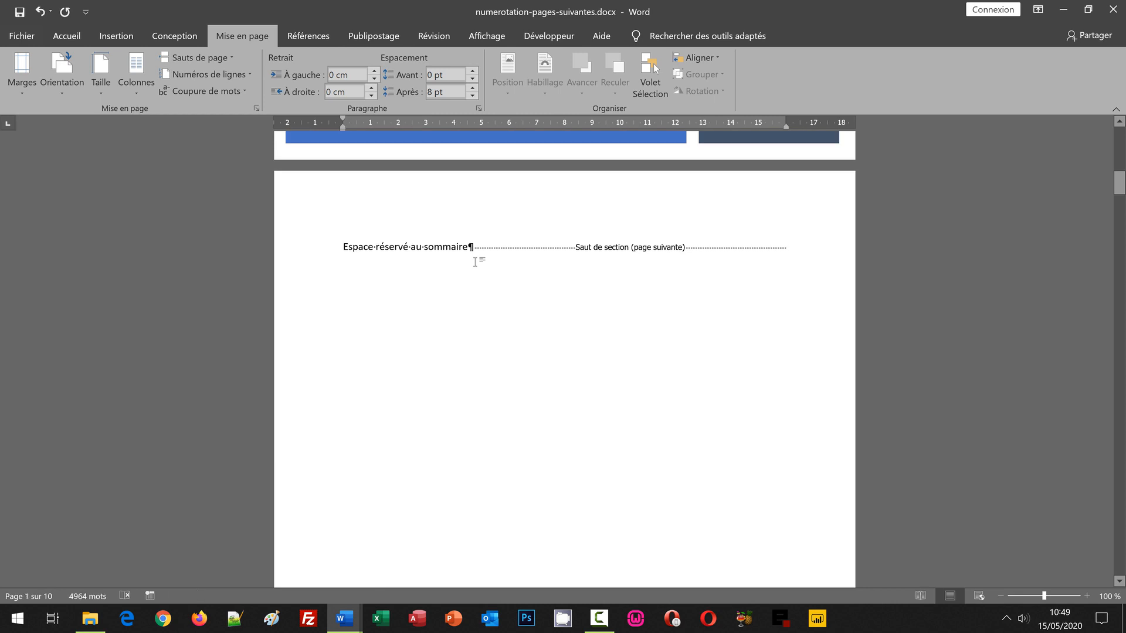
pyautogui.scroll(-7, 449, 336)
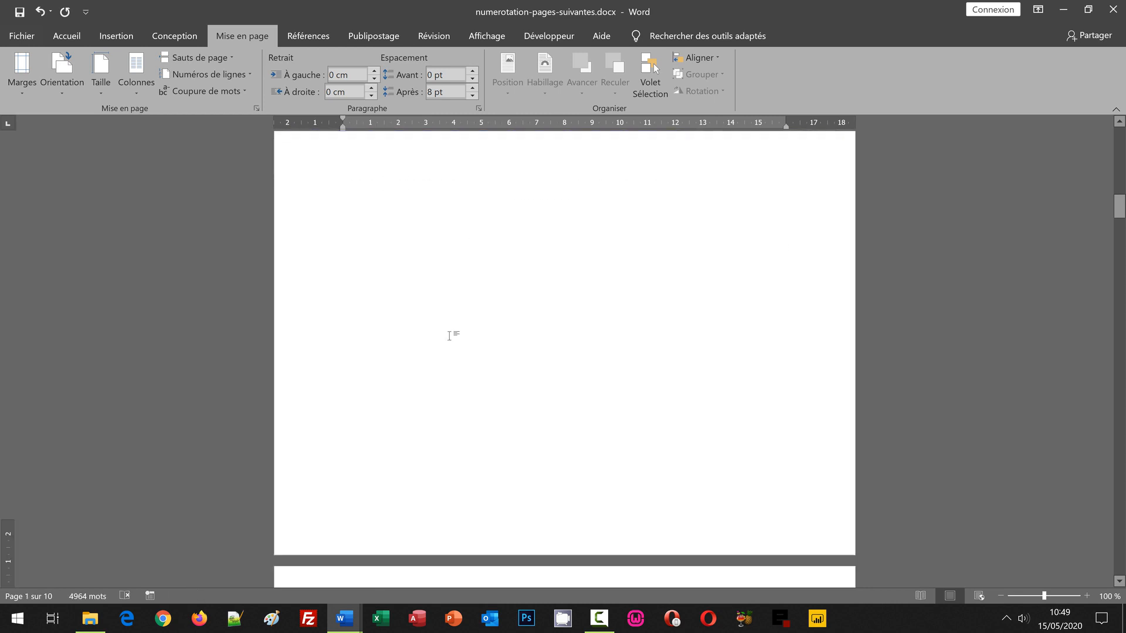
pyautogui.scroll(-8, 449, 336)
pyautogui.click(344, 350)
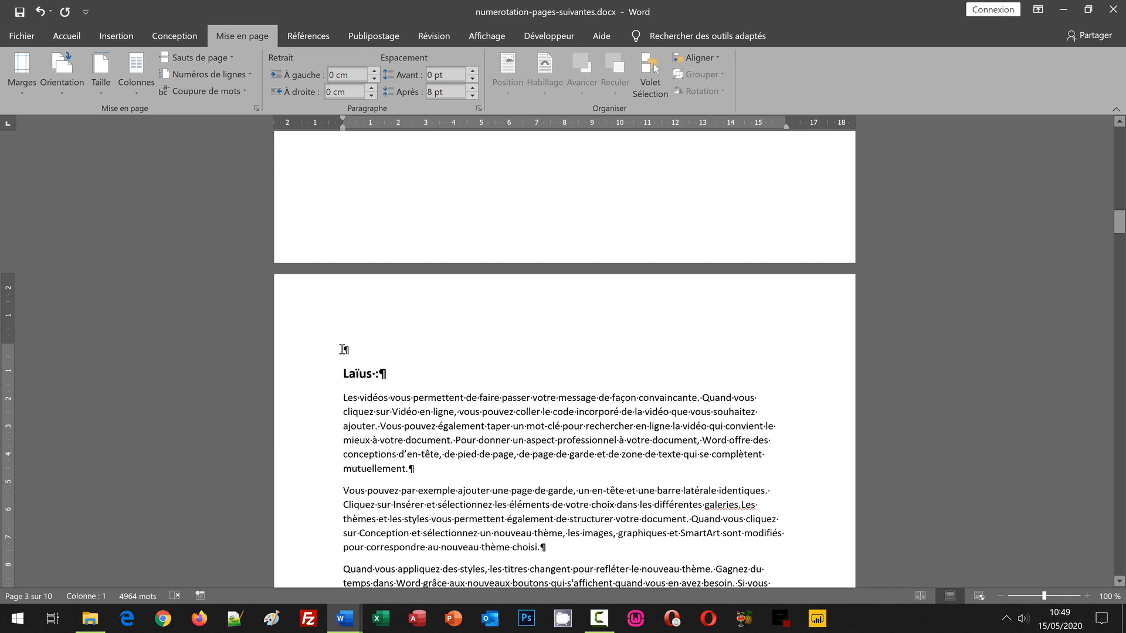
pyautogui.press('Delete')
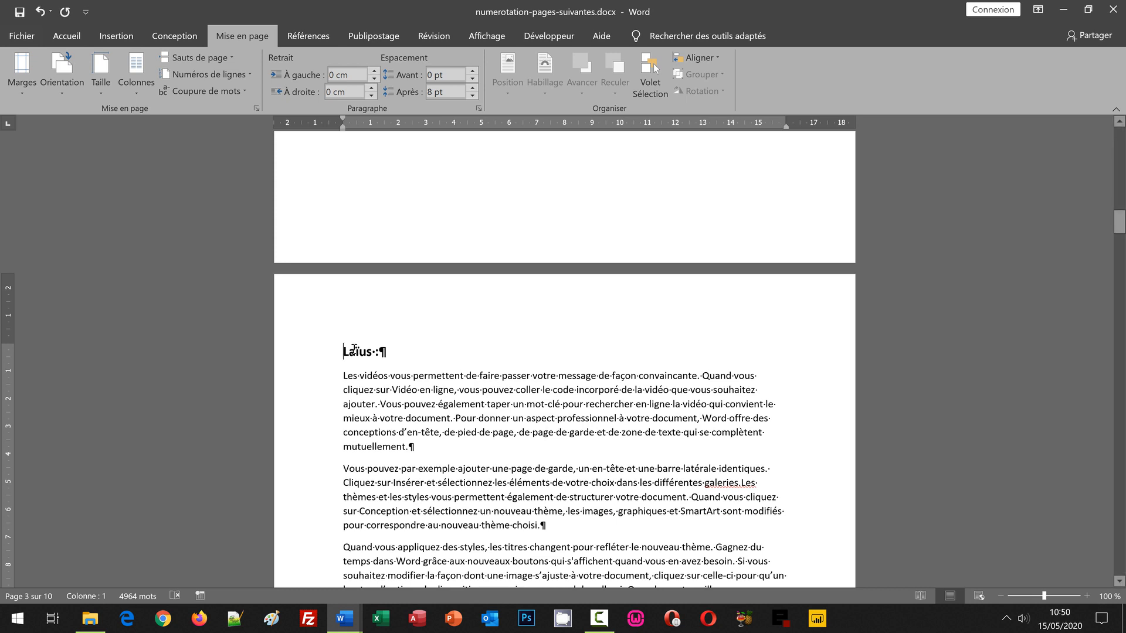
# Open the section 2 footer on the "Début de la conférence" page and unlink it from the previous section.
pyautogui.scroll(-14, 455, 341)
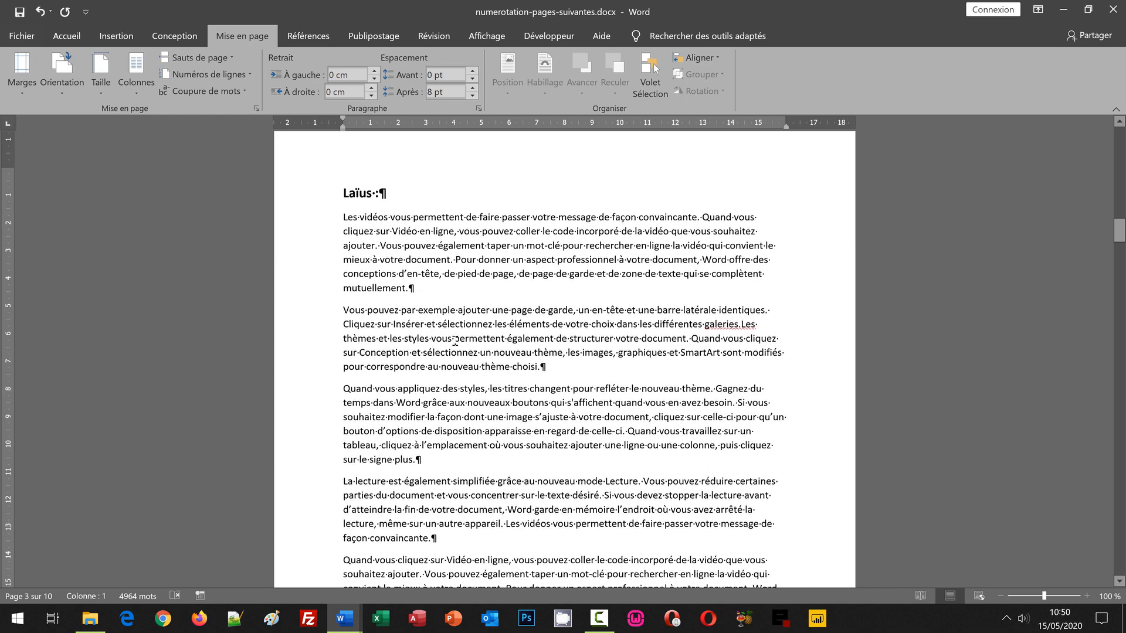
pyautogui.scroll(-20, 455, 340)
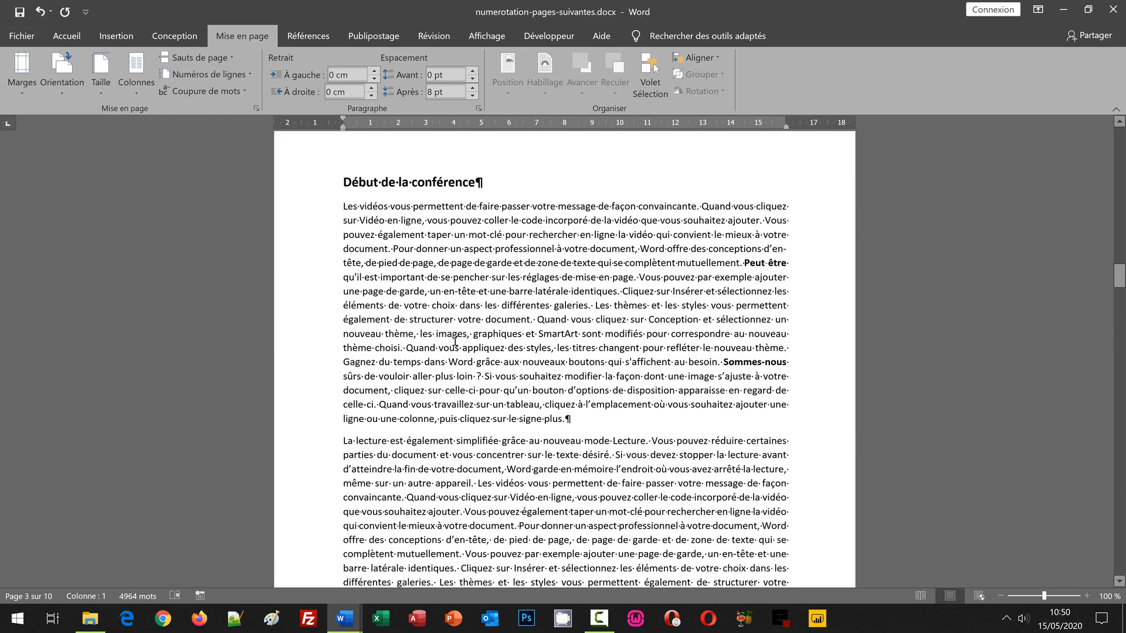
pyautogui.scroll(-3, 455, 341)
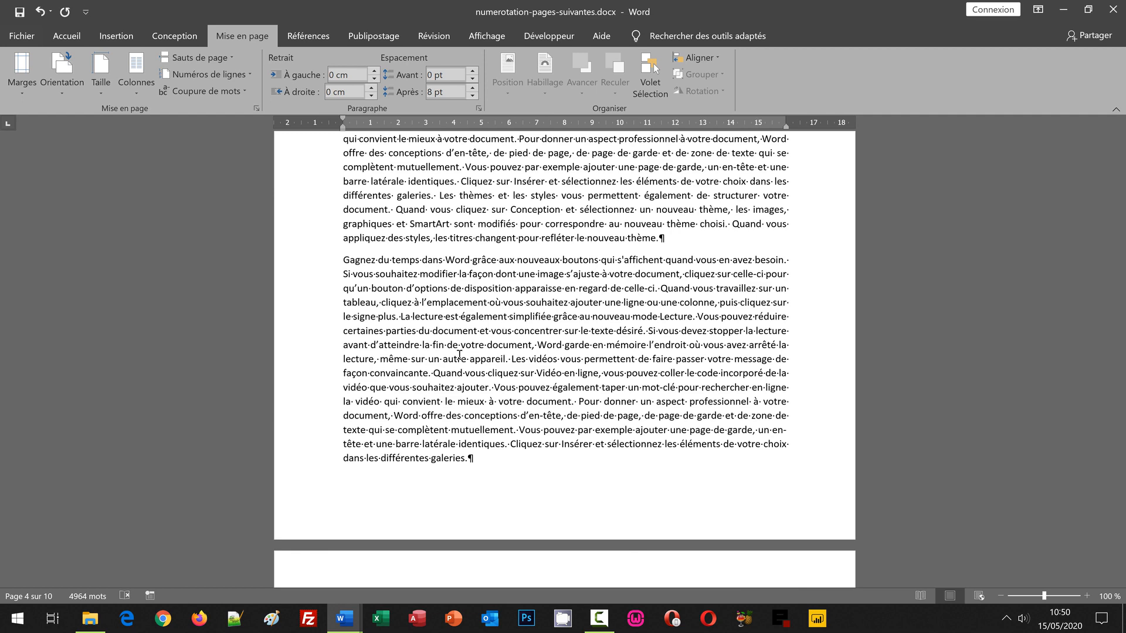
pyautogui.scroll(-2, 513, 523)
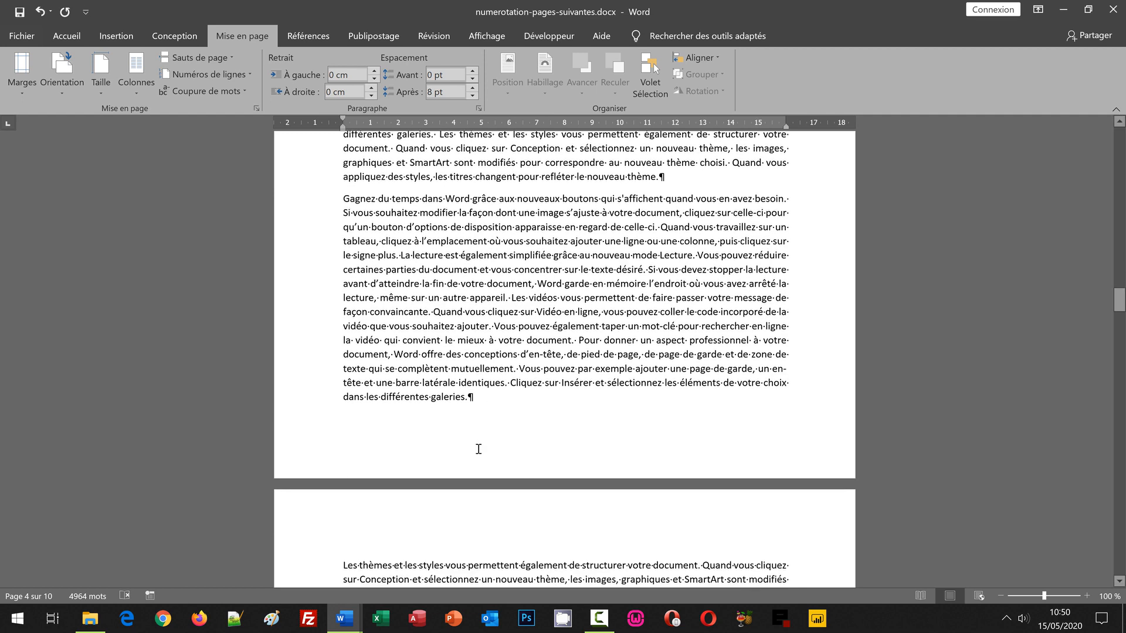
pyautogui.doubleClick(456, 422)
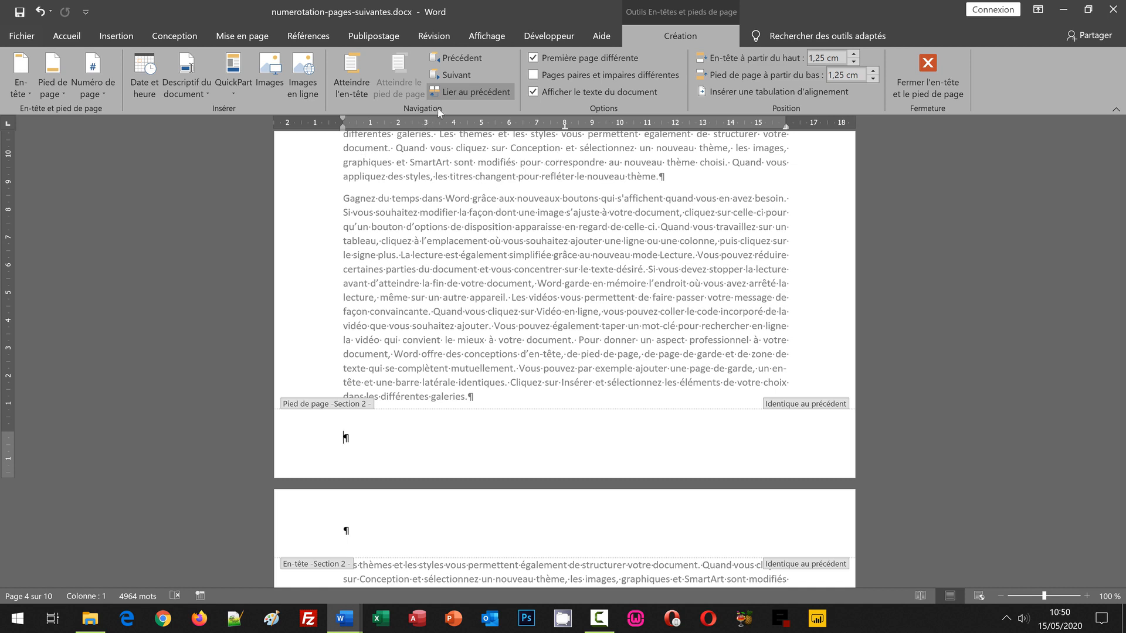
pyautogui.click(463, 90)
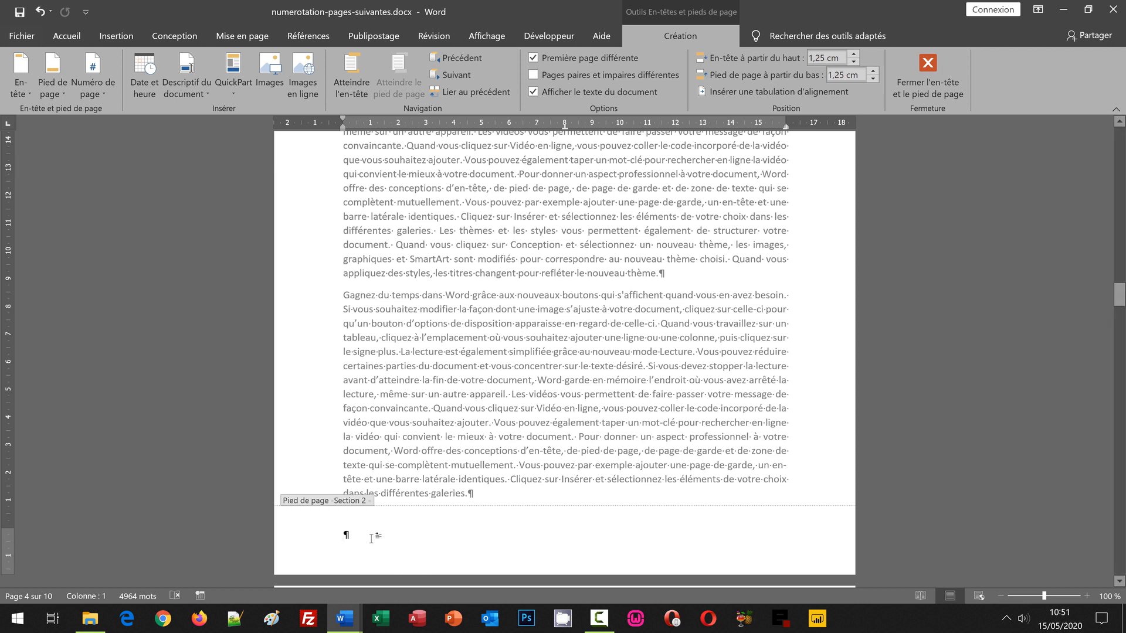
# Enter "Page " in the section 2 footer, followed by the Page field from the Numérotation category.
pyautogui.write('Page')
pyautogui.click(108, 34)
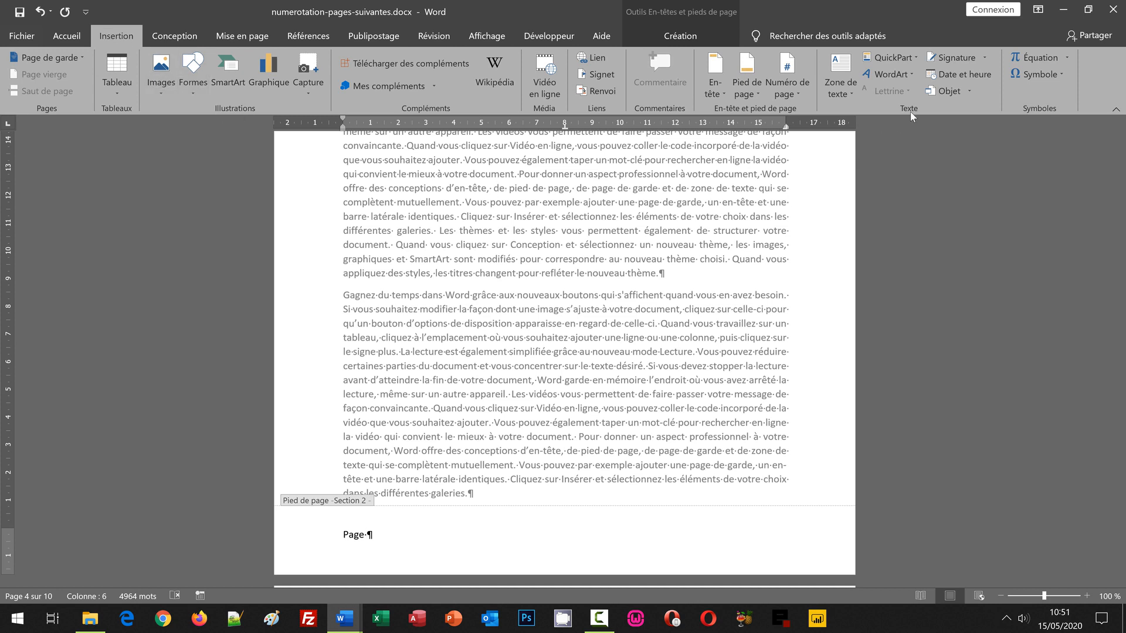
pyautogui.click(899, 57)
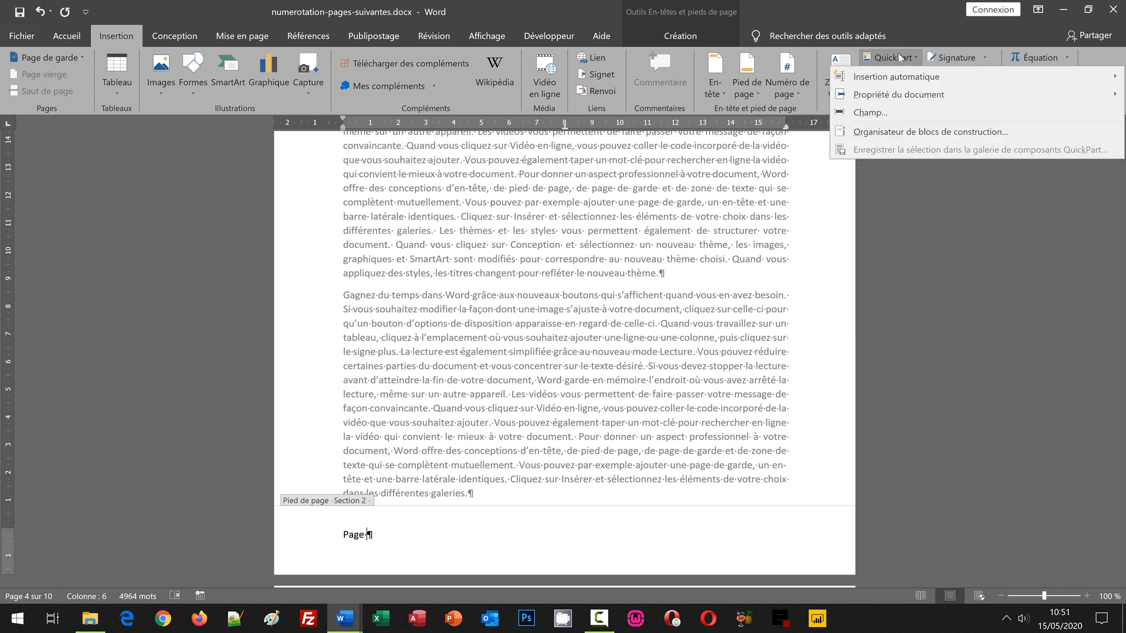
pyautogui.click(872, 115)
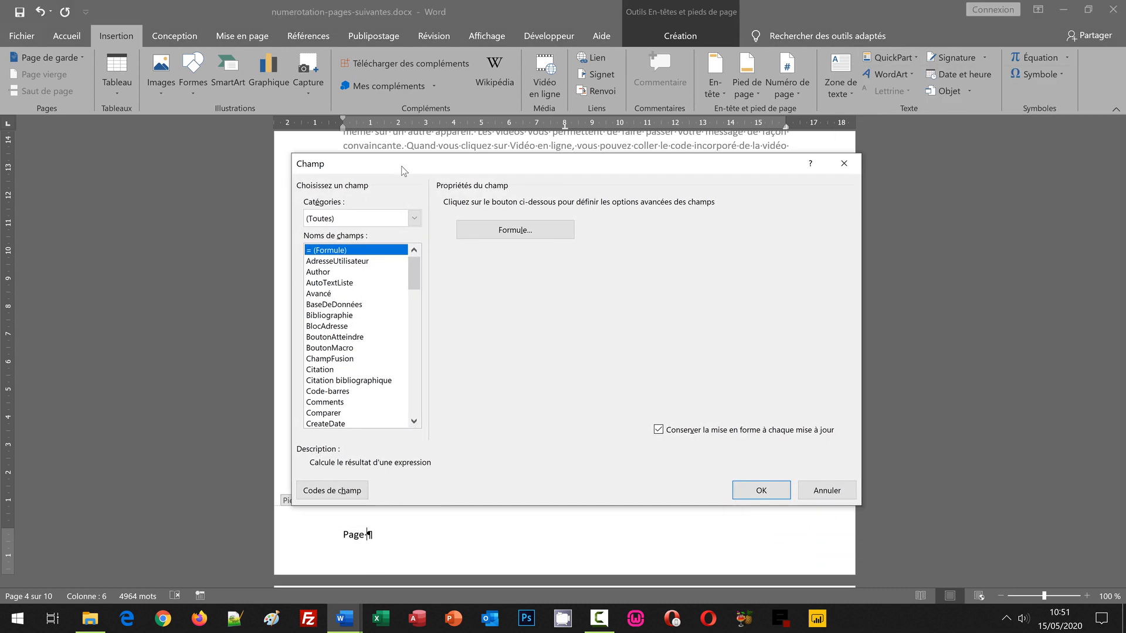
pyautogui.click(353, 220)
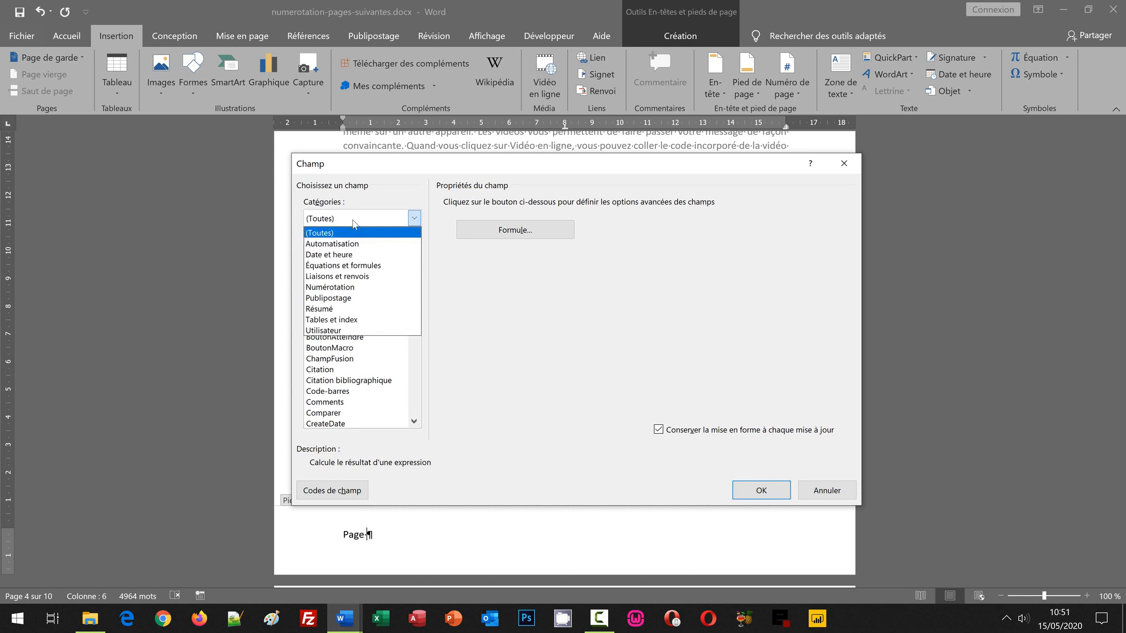
pyautogui.click(354, 287)
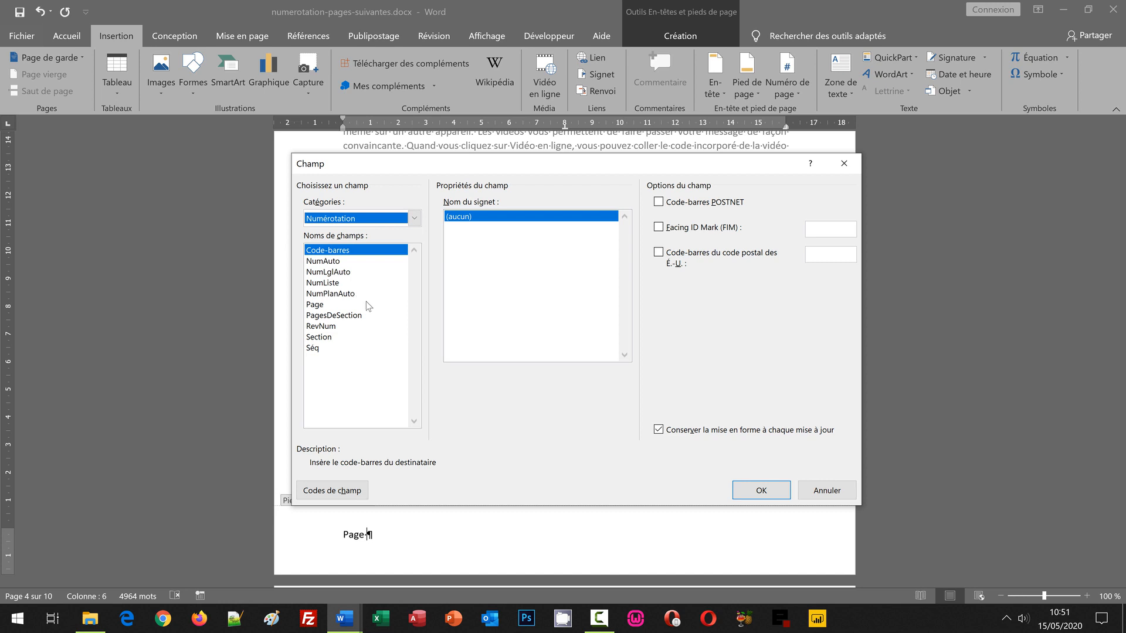
pyautogui.click(312, 306)
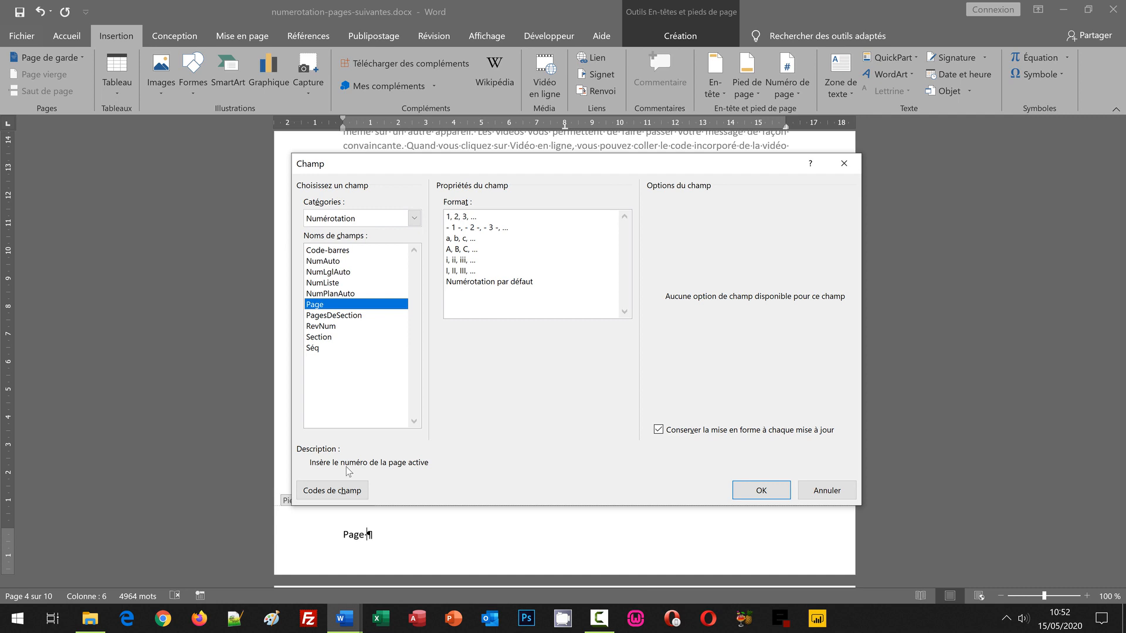
pyautogui.click(761, 491)
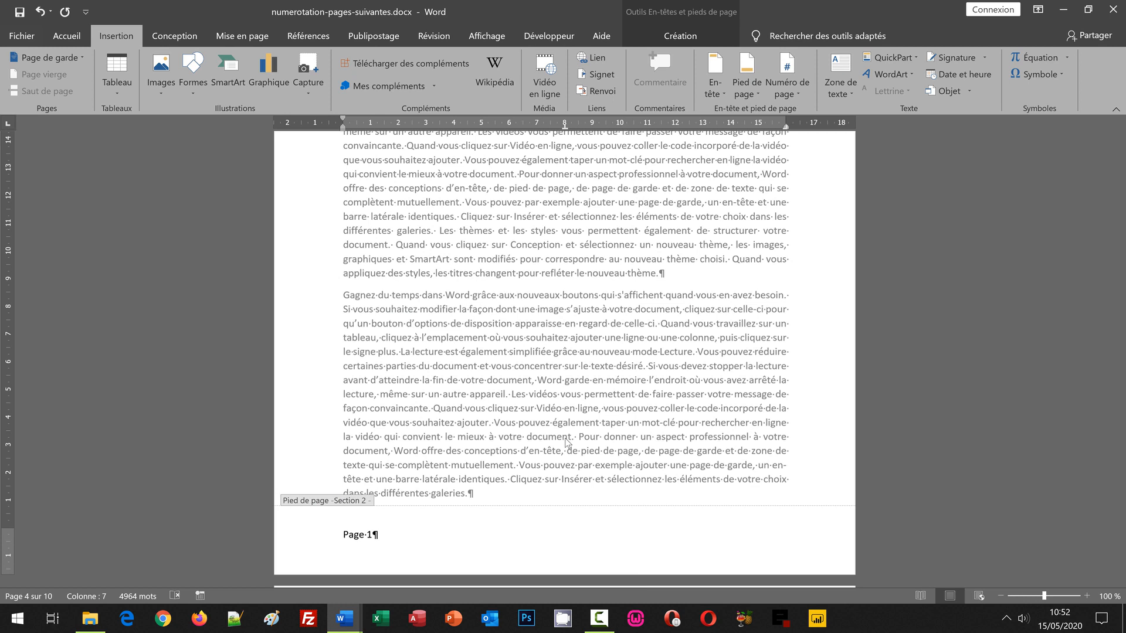
# Add " / " after the page number in the section 2 footer, insert the NumPages field from the Résumé category, and close the footer.
pyautogui.write('/')
pyautogui.click(895, 58)
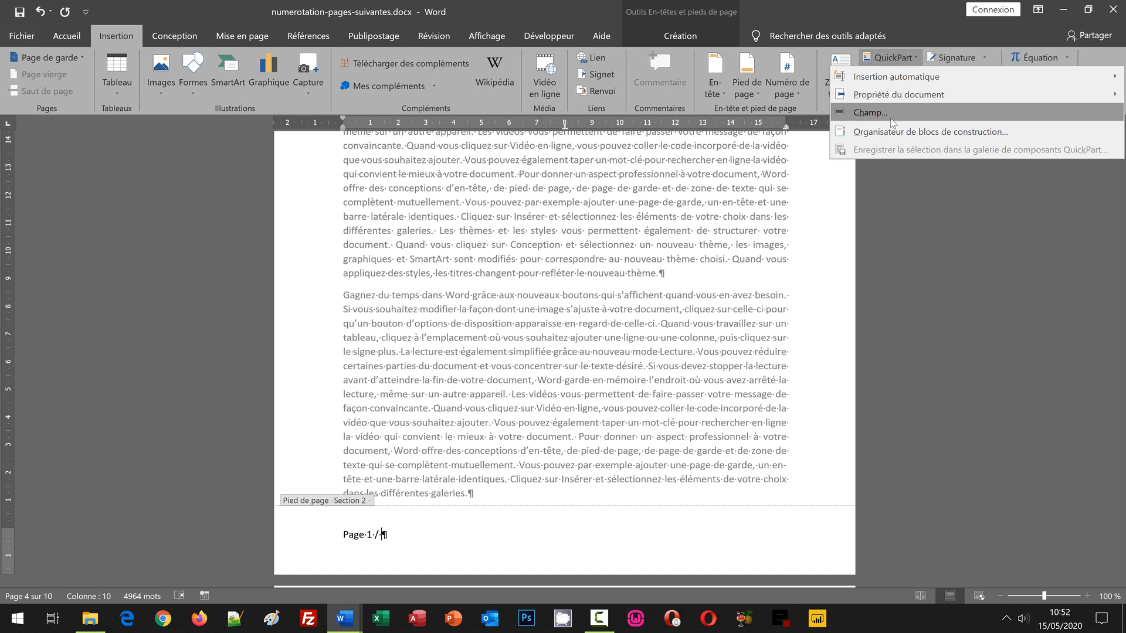
pyautogui.click(891, 120)
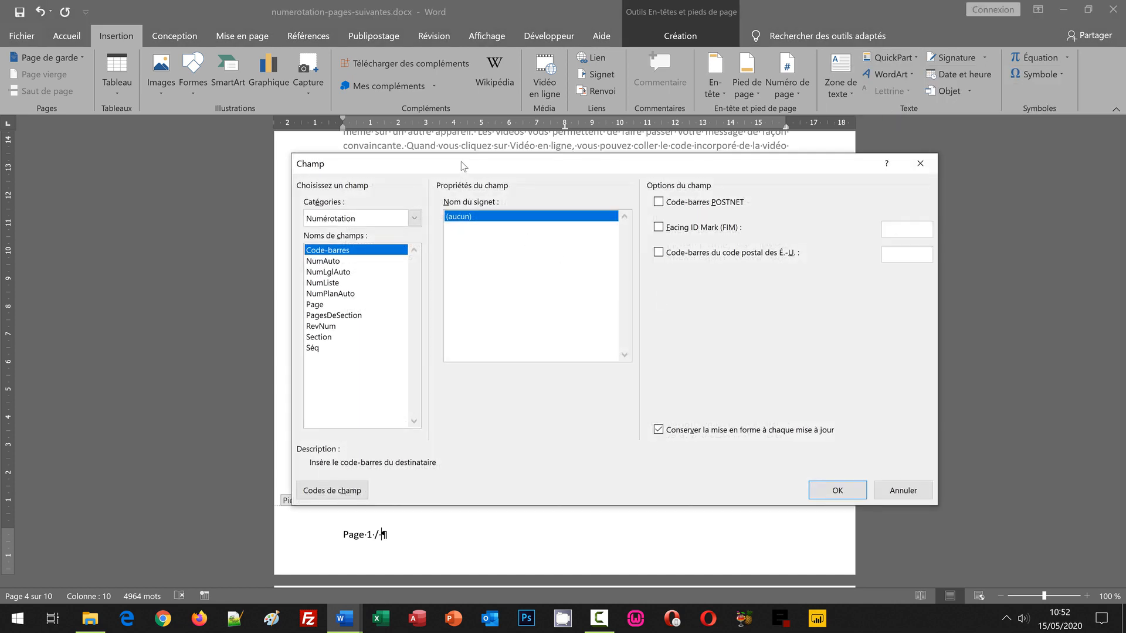
pyautogui.moveTo(463, 166); pyautogui.dragTo(401, 133)
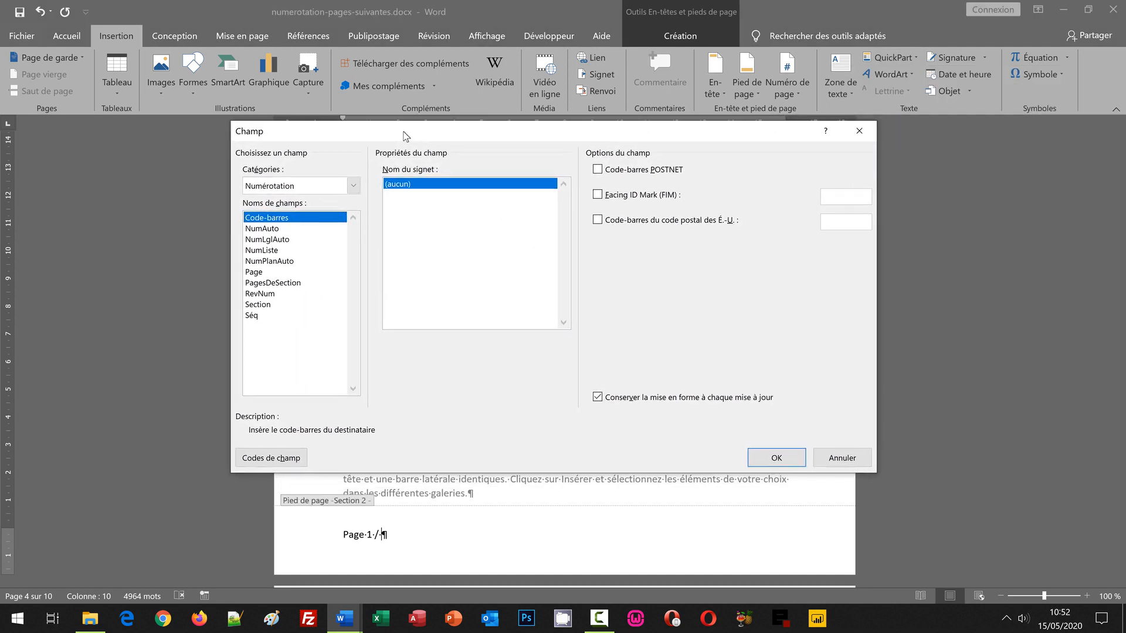
pyautogui.click(298, 194)
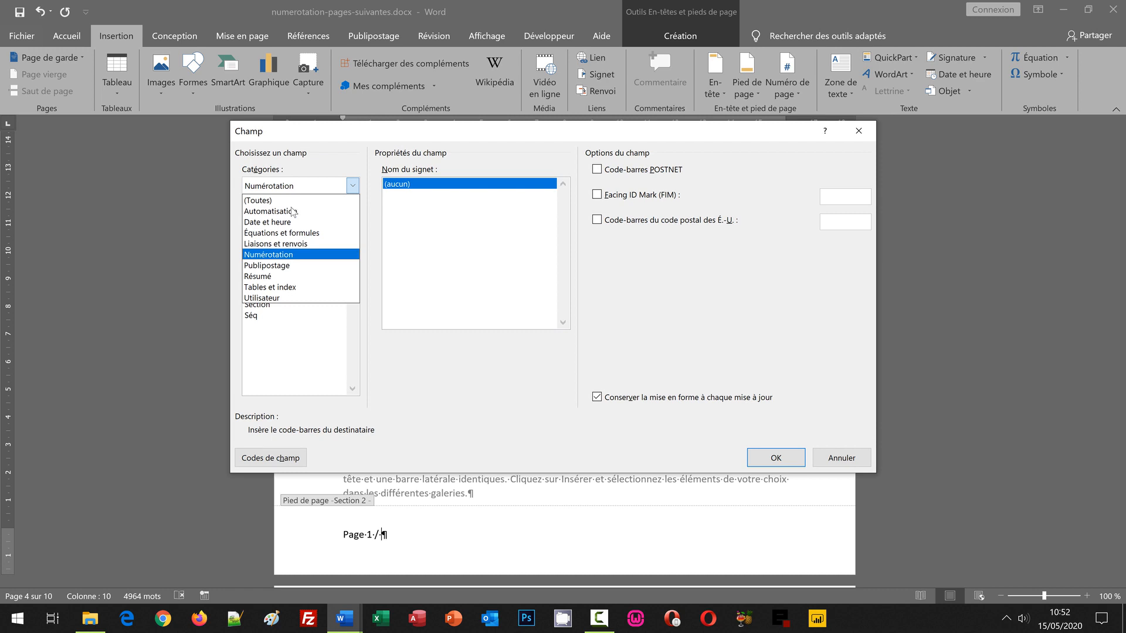
pyautogui.click(278, 276)
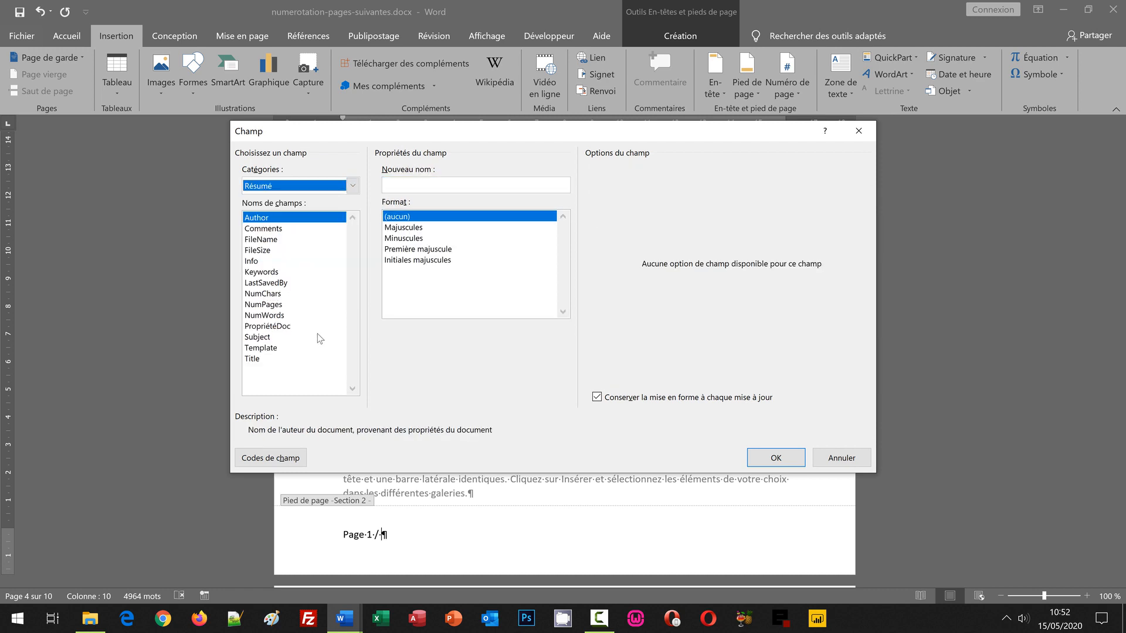
pyautogui.click(273, 306)
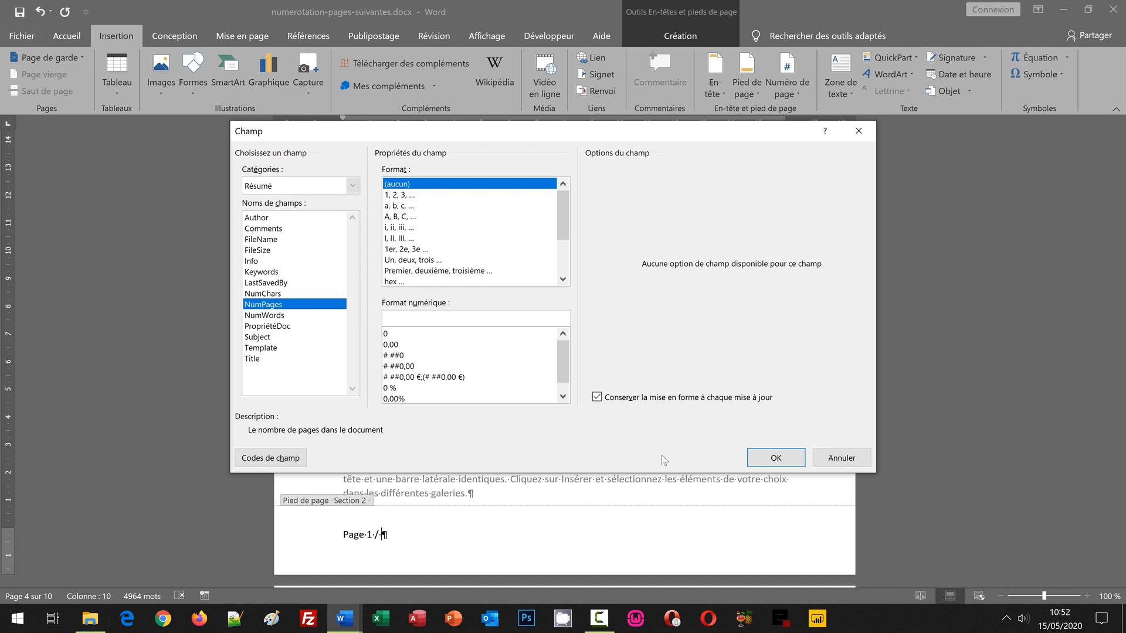
pyautogui.click(776, 457)
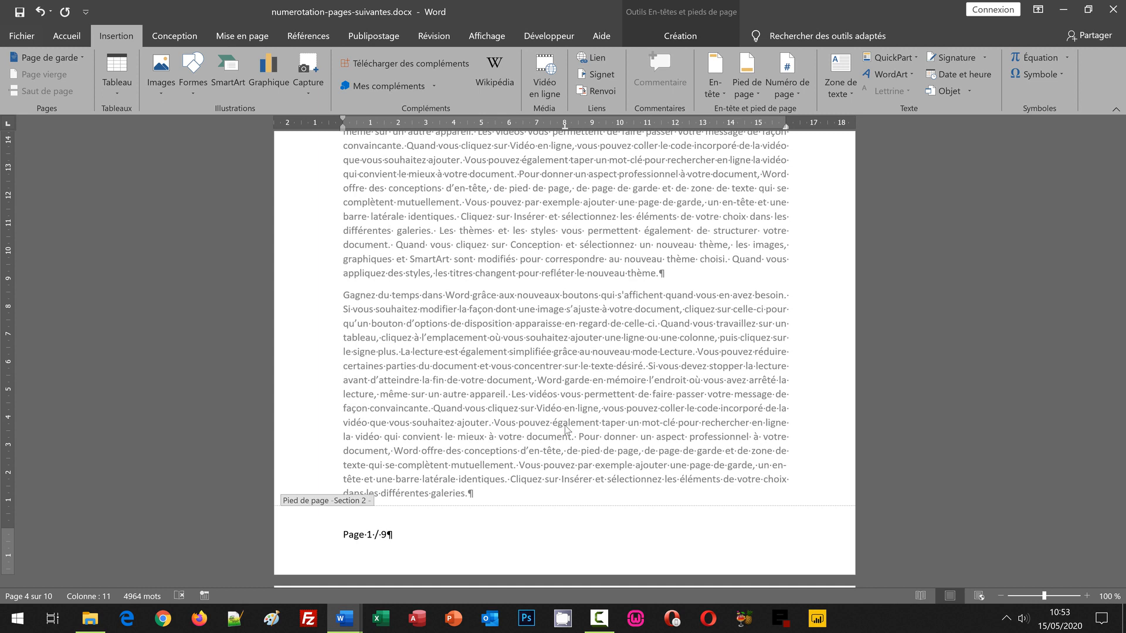
pyautogui.doubleClick(449, 356)
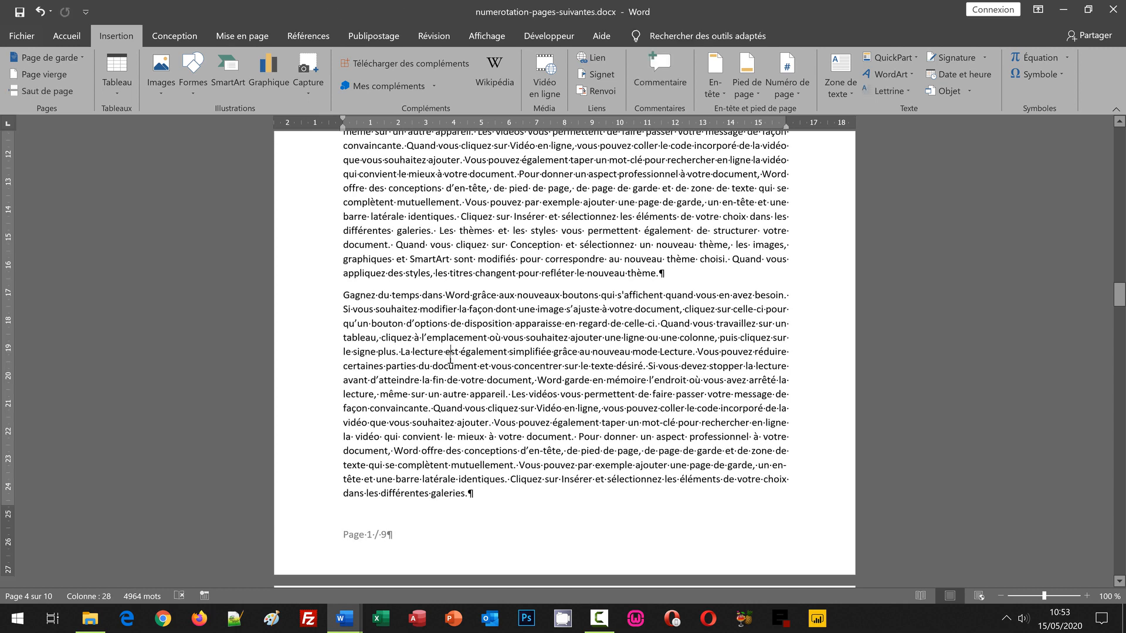
# Check the footer numbering on the conference pages through to the last page of the document.
pyautogui.scroll(-10, 450, 359)
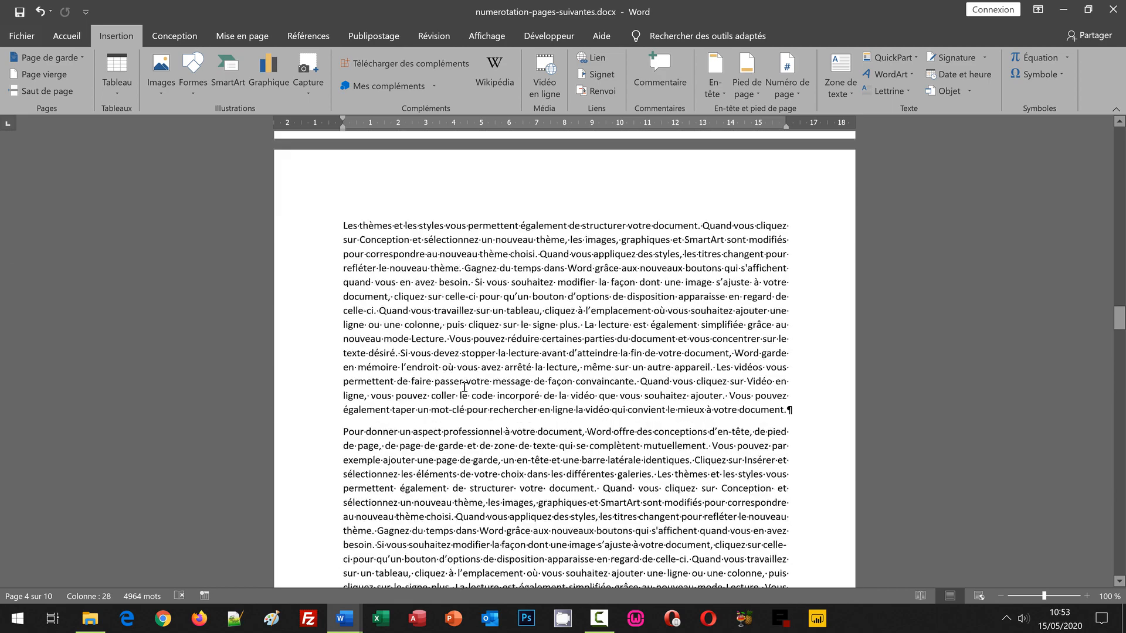
pyautogui.scroll(-10, 464, 387)
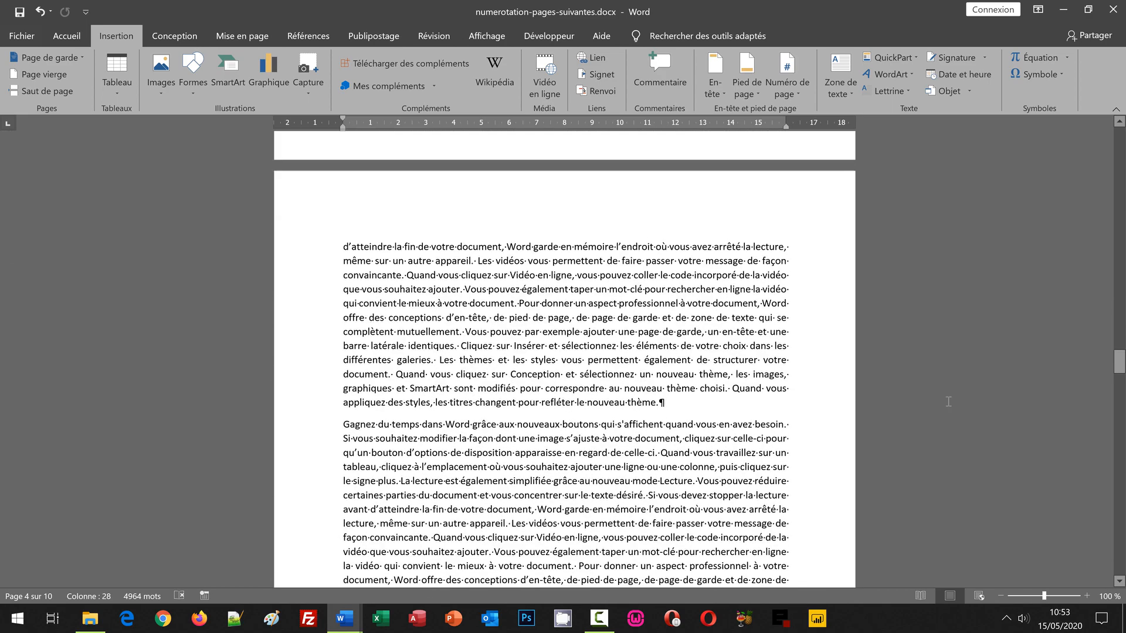
pyautogui.scroll(-12, 454, 350)
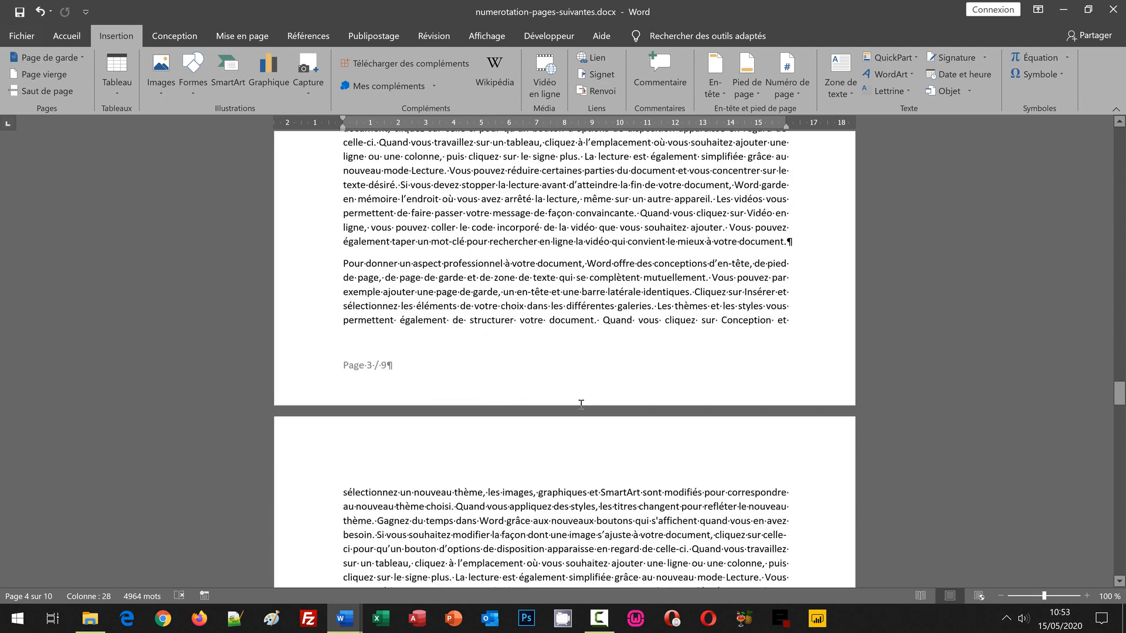
pyautogui.scroll(-15, 528, 344)
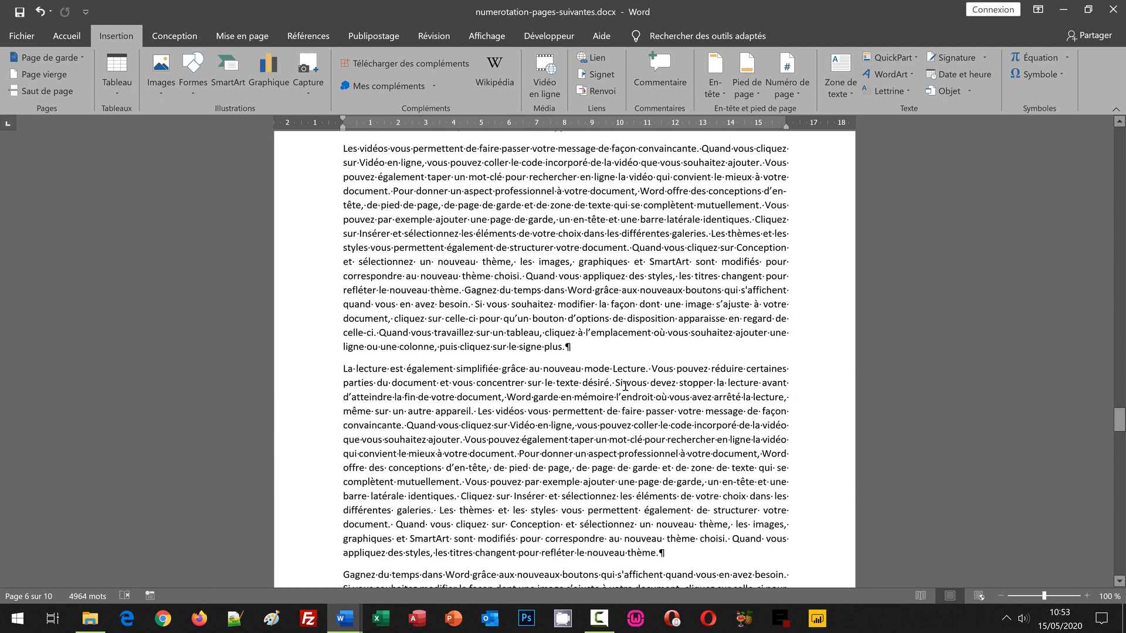
pyautogui.moveTo(1119, 419); pyautogui.dragTo(1121, 574)
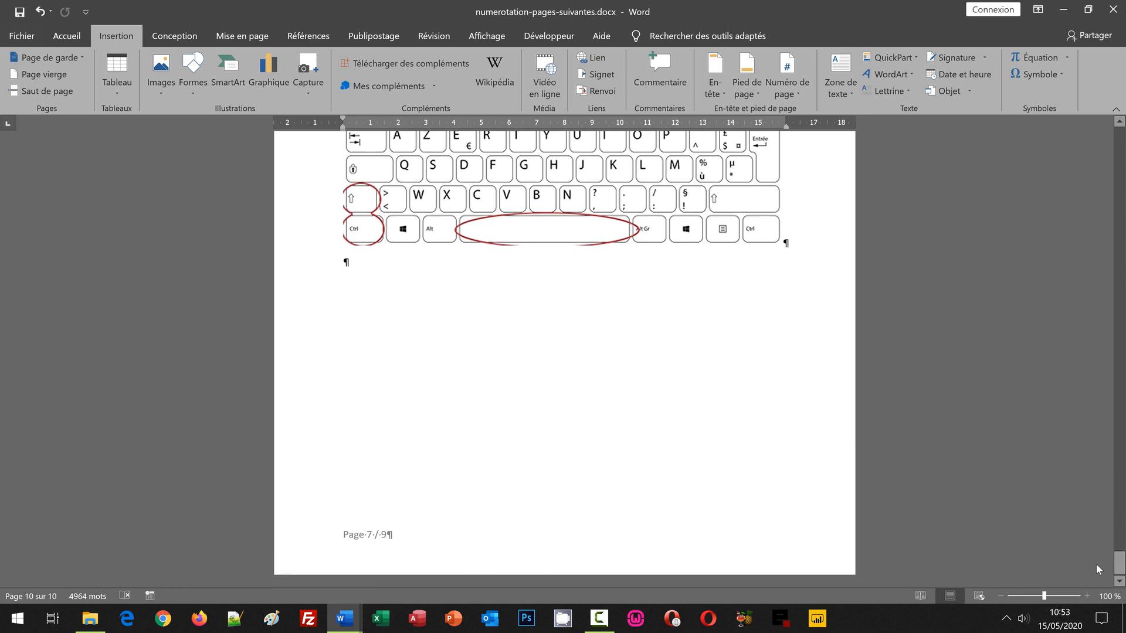
# Check the footers from the cover page through the "Laïus :" page, and compare the numbering on the first conference page and the last page.
pyautogui.moveTo(1120, 563); pyautogui.dragTo(1120, 543)
pyautogui.moveTo(1124, 418); pyautogui.dragTo(1119, 135)
pyautogui.scroll(-10, 456, 407)
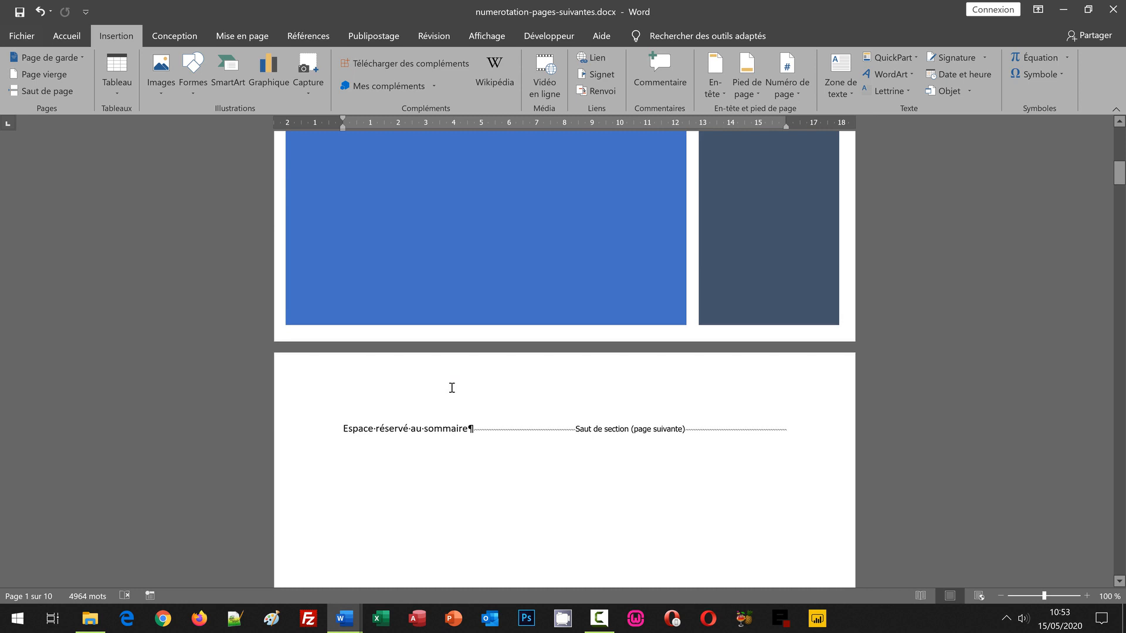
pyautogui.scroll(-10, 451, 388)
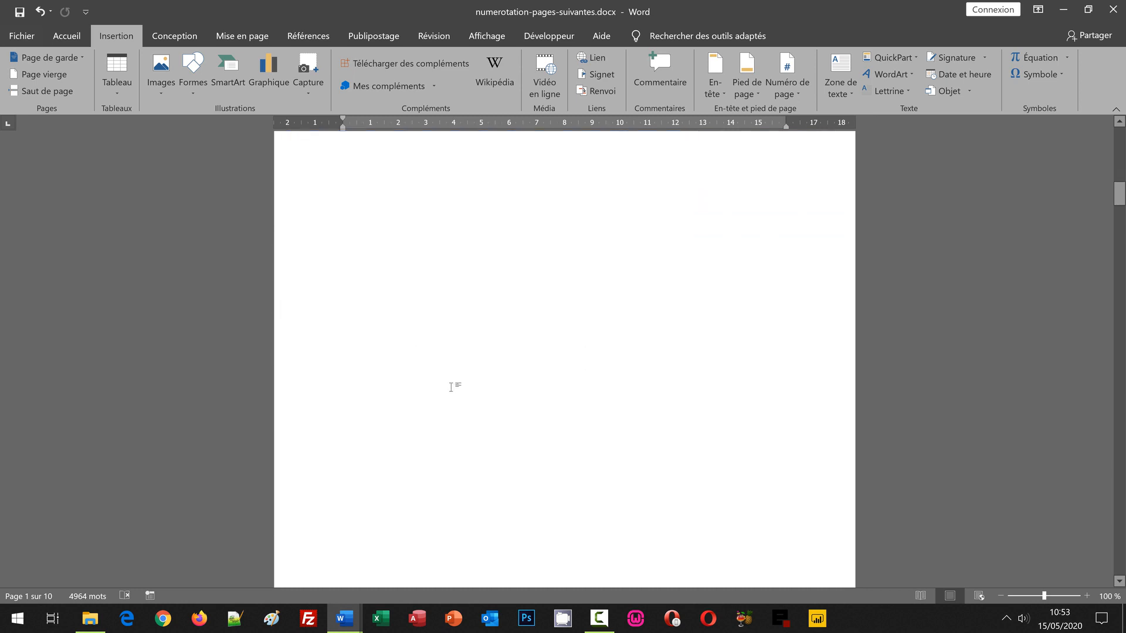
pyautogui.scroll(-6, 451, 387)
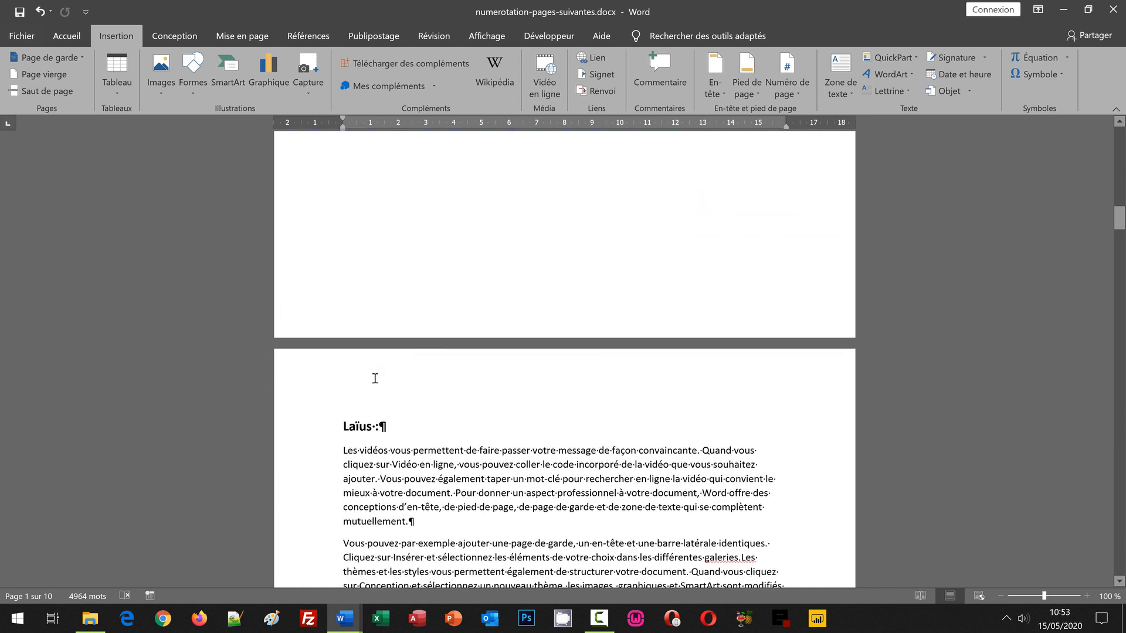
pyautogui.scroll(-12, 391, 392)
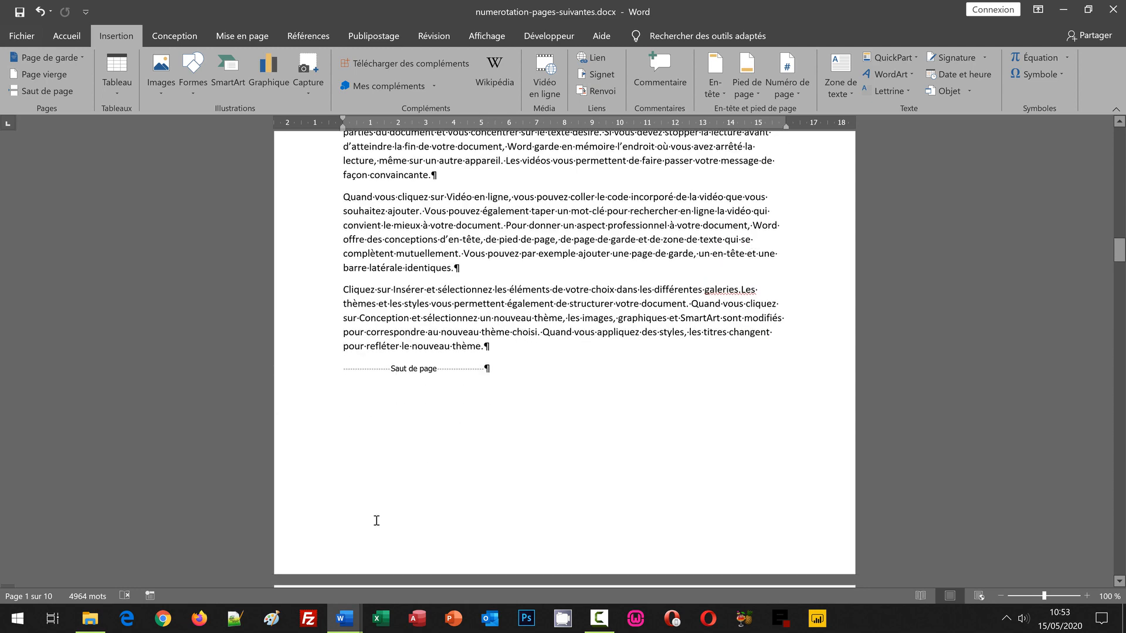
pyautogui.scroll(-10, 382, 537)
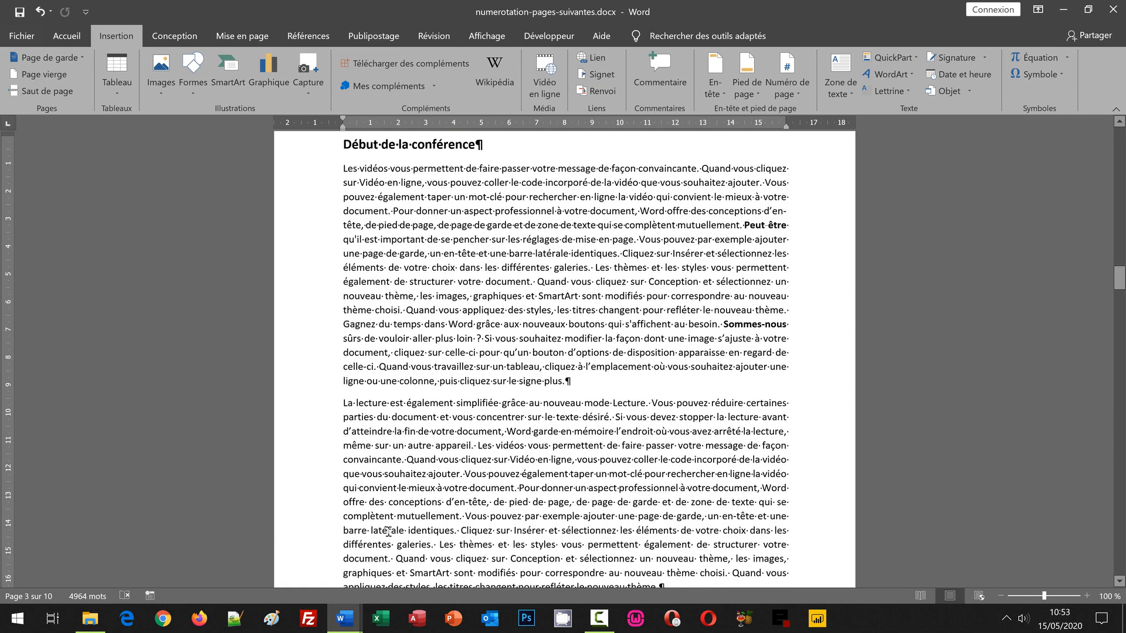
pyautogui.scroll(-7, 389, 532)
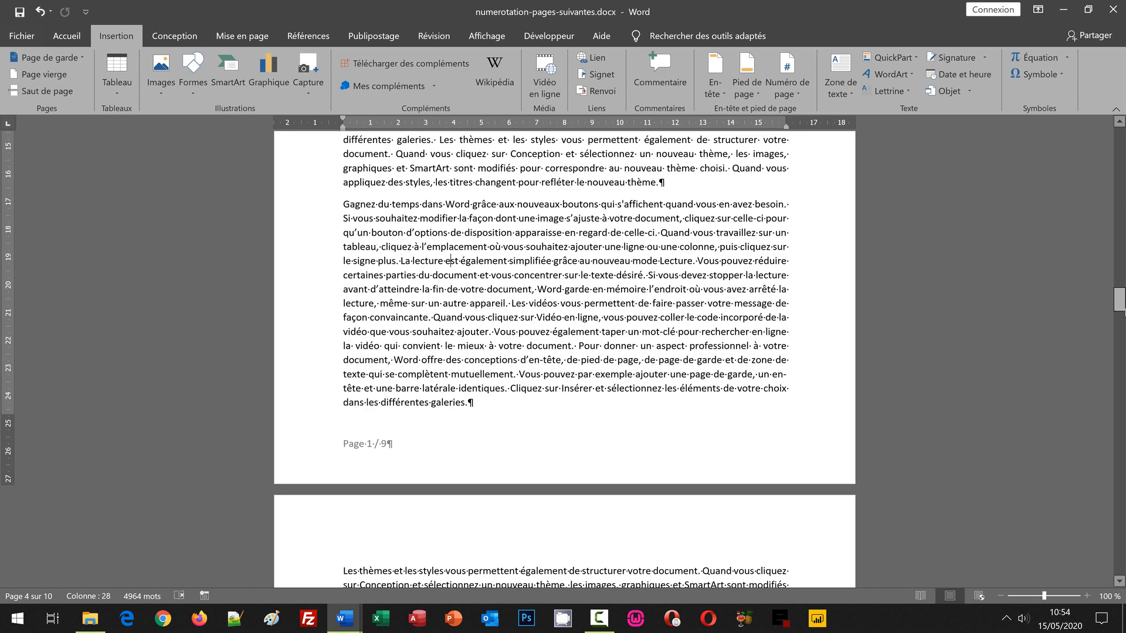
pyautogui.moveTo(1122, 309); pyautogui.dragTo(1122, 577)
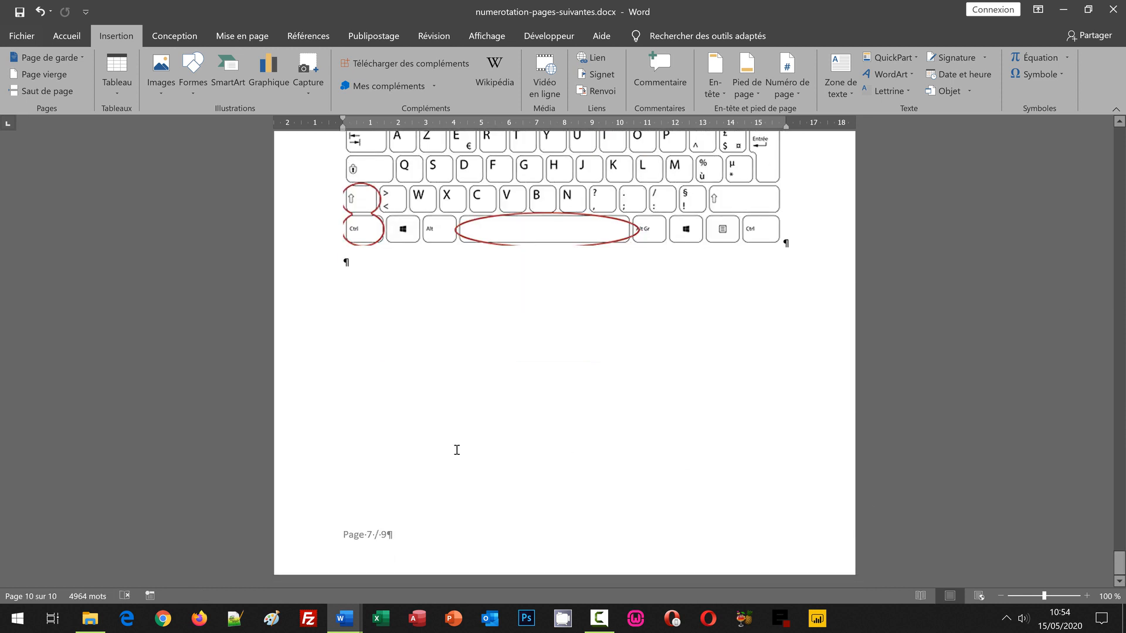
# Open the section 2 footer on the last page and delete the total page count field after the slash.
pyautogui.doubleClick(410, 534)
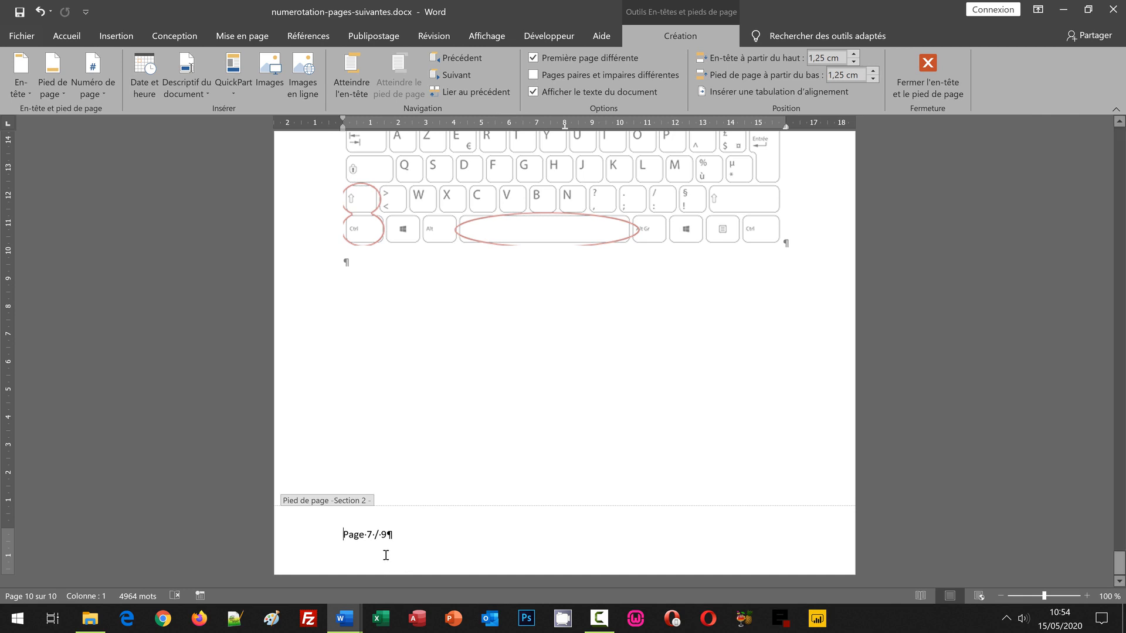
pyautogui.doubleClick(383, 534)
pyautogui.press('Delete')
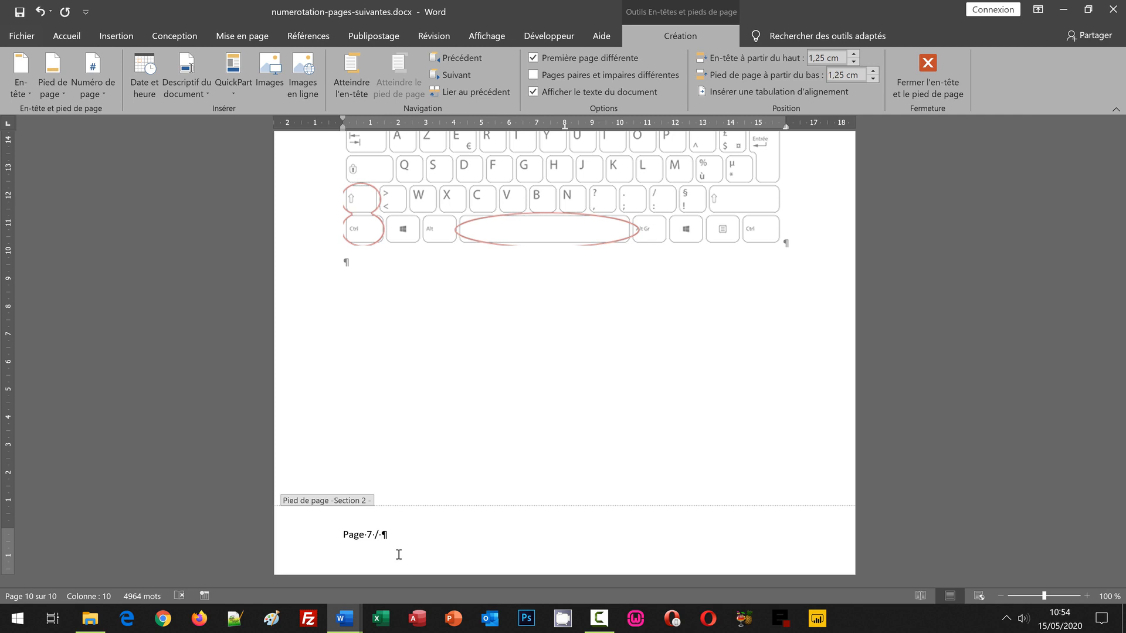
# Insert the nested field formula {={NUMPAGES}-2} after the slash in the section 2 footer, update it, and close the footer.
pyautogui.hotkey('ctrl', 'F9')
pyautogui.hotkey('ctrl', 'F9')
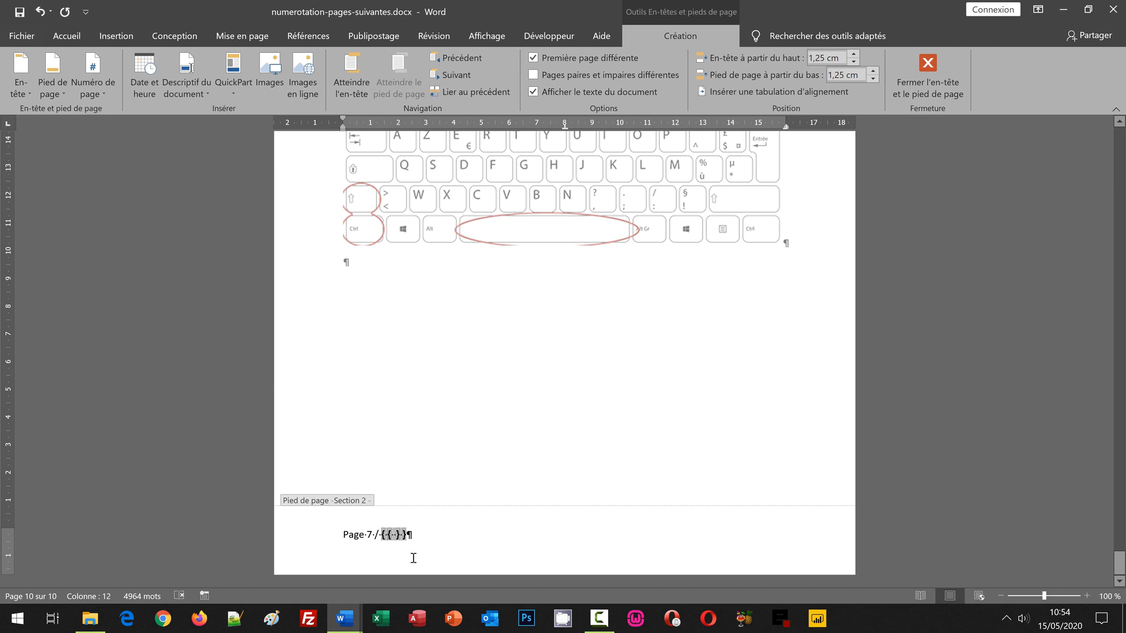
pyautogui.write('=')
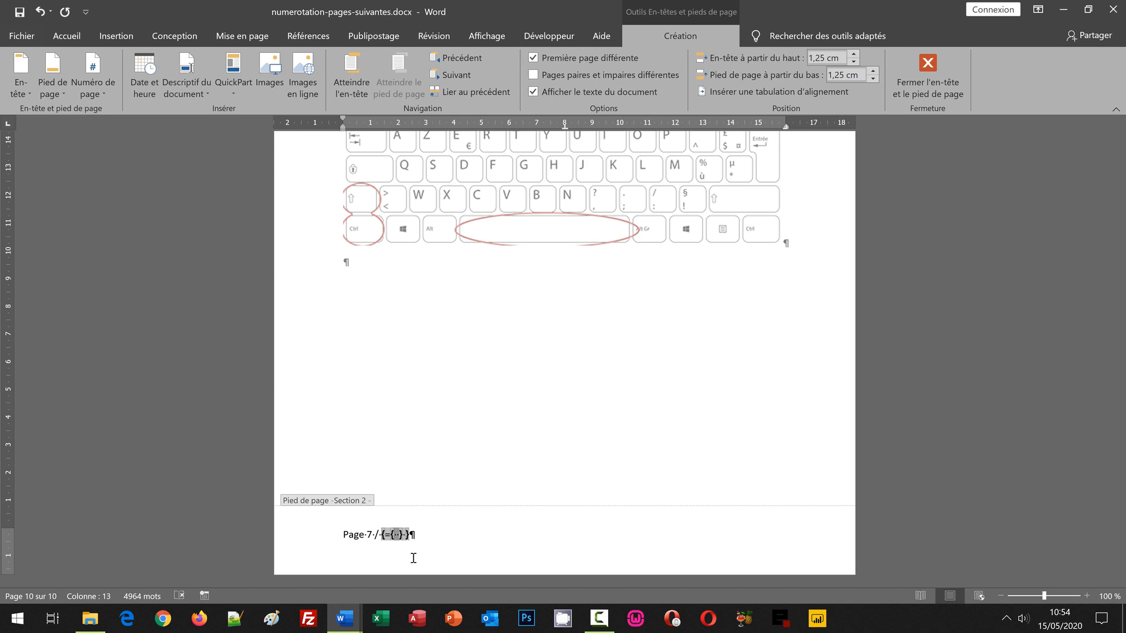
pyautogui.write('NUMPAGES')
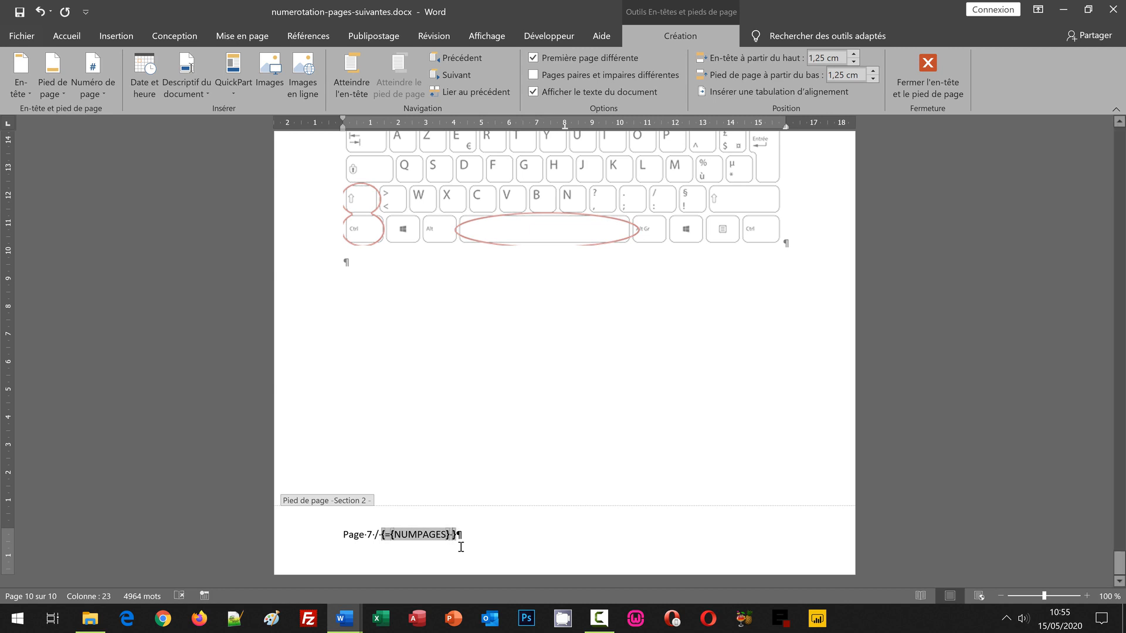
pyautogui.press('Delete')
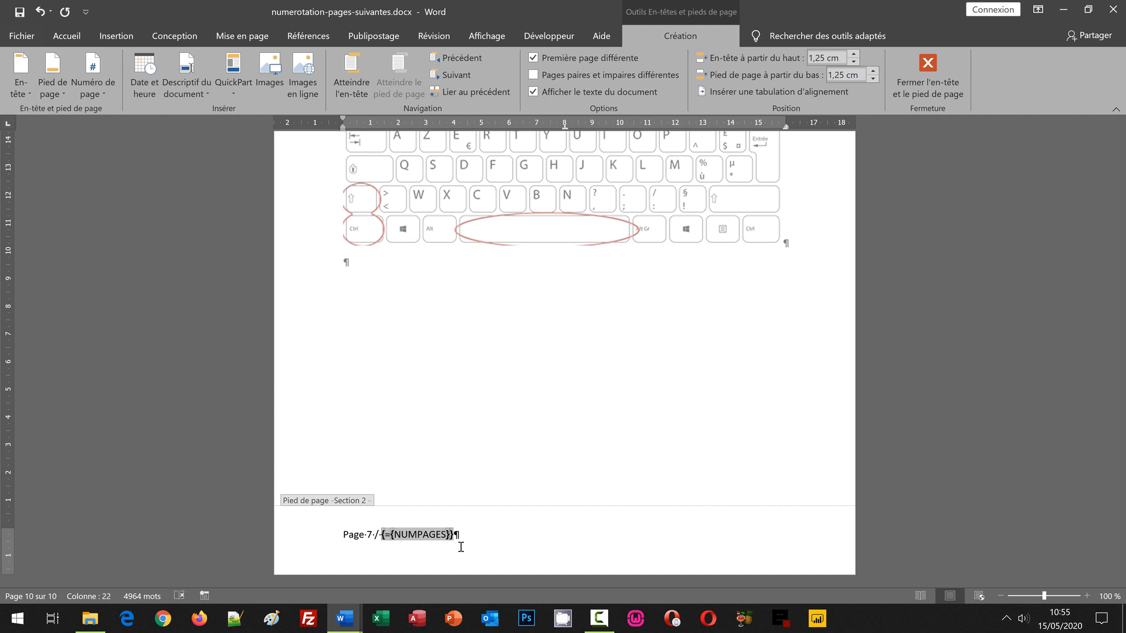
pyautogui.write('-2')
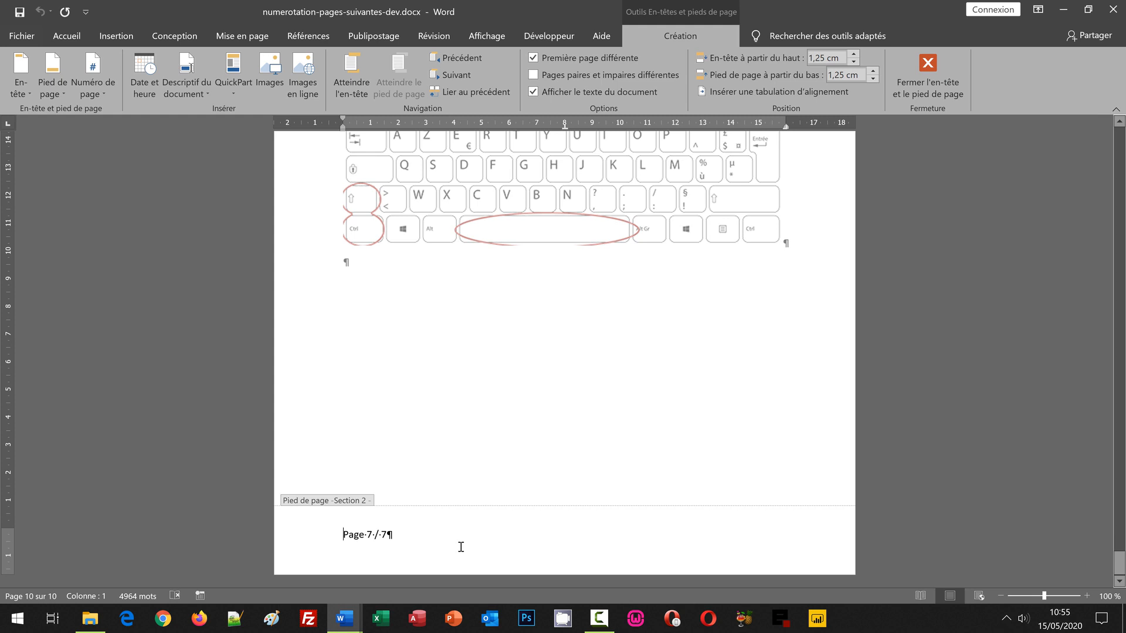
pyautogui.doubleClick(434, 386)
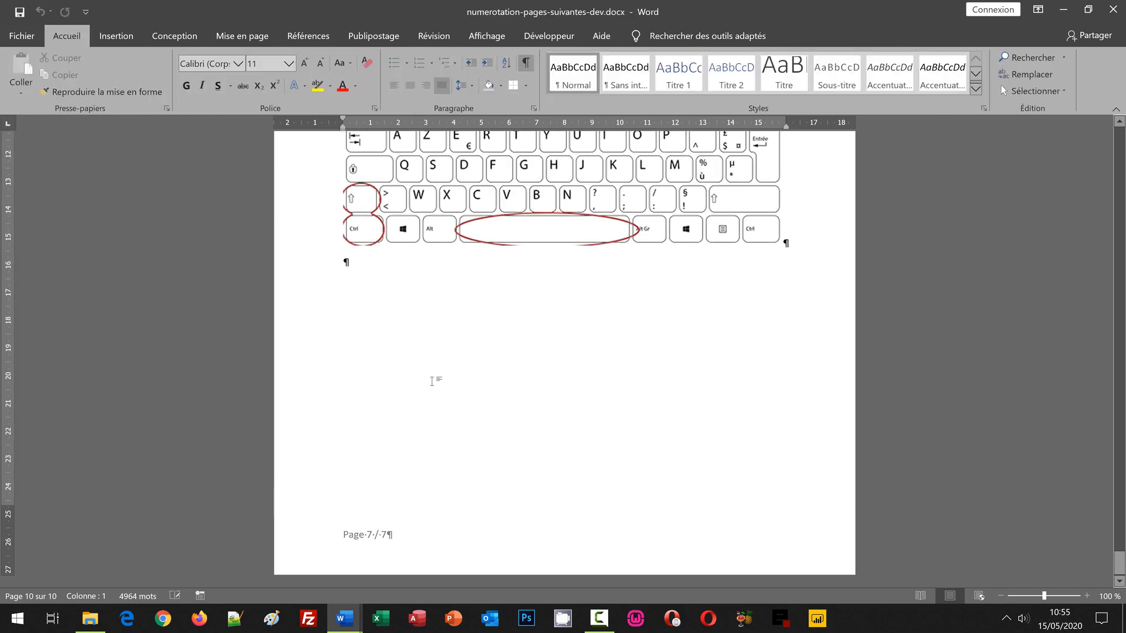
# Check the page number and corrected total in the conference footers, going backwards from the last page.
pyautogui.scroll(5, 433, 381)
pyautogui.scroll(15, 432, 382)
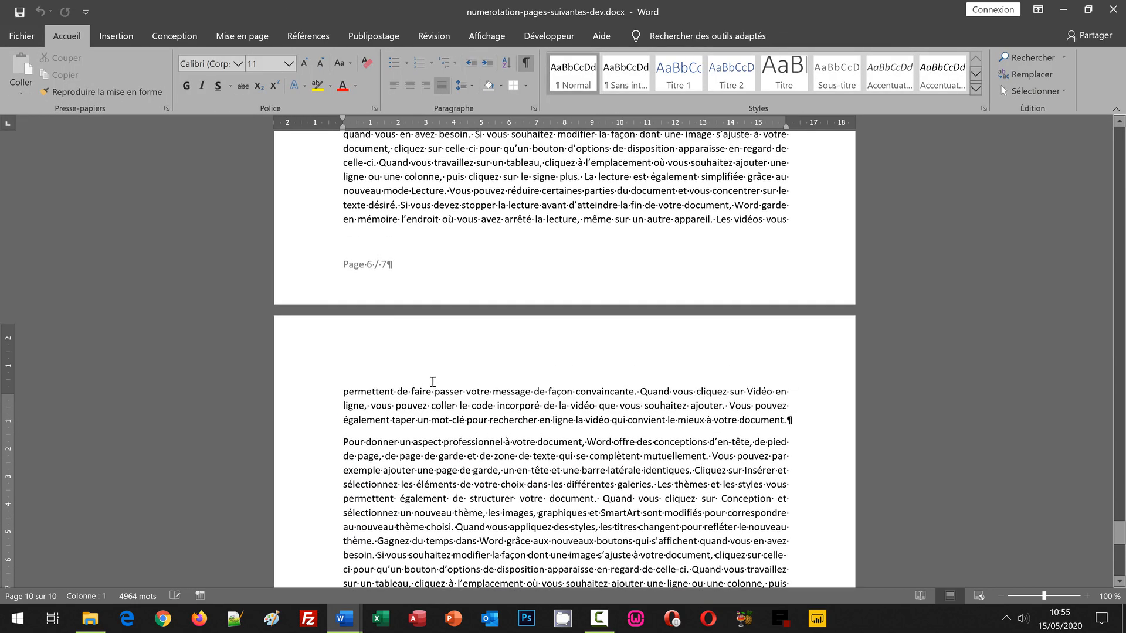
pyautogui.scroll(8, 433, 382)
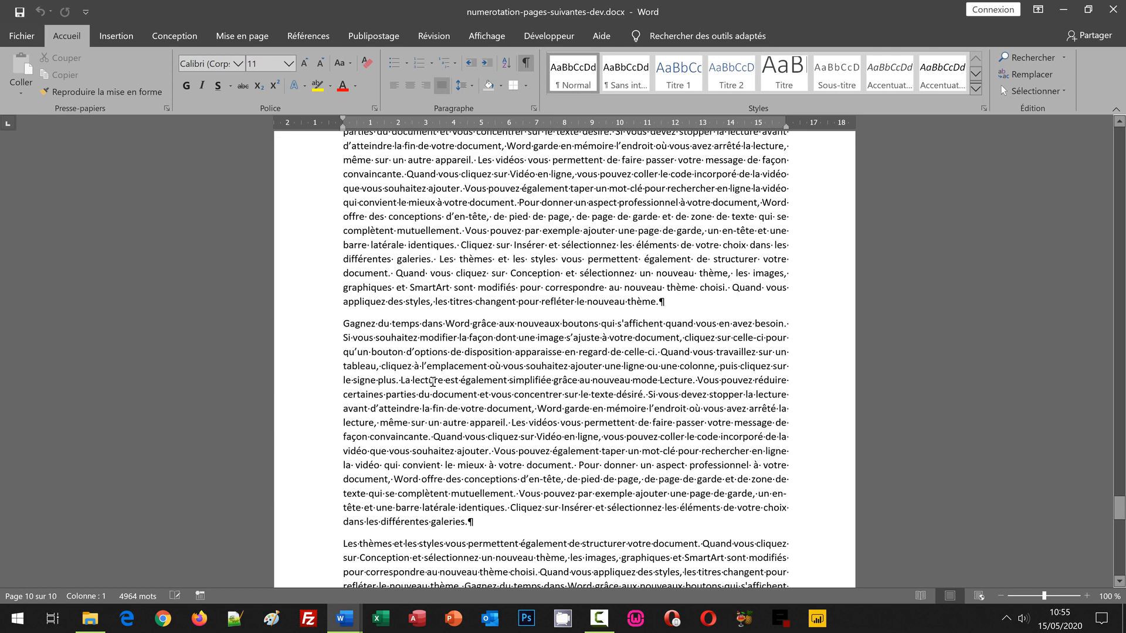
pyautogui.scroll(15, 432, 381)
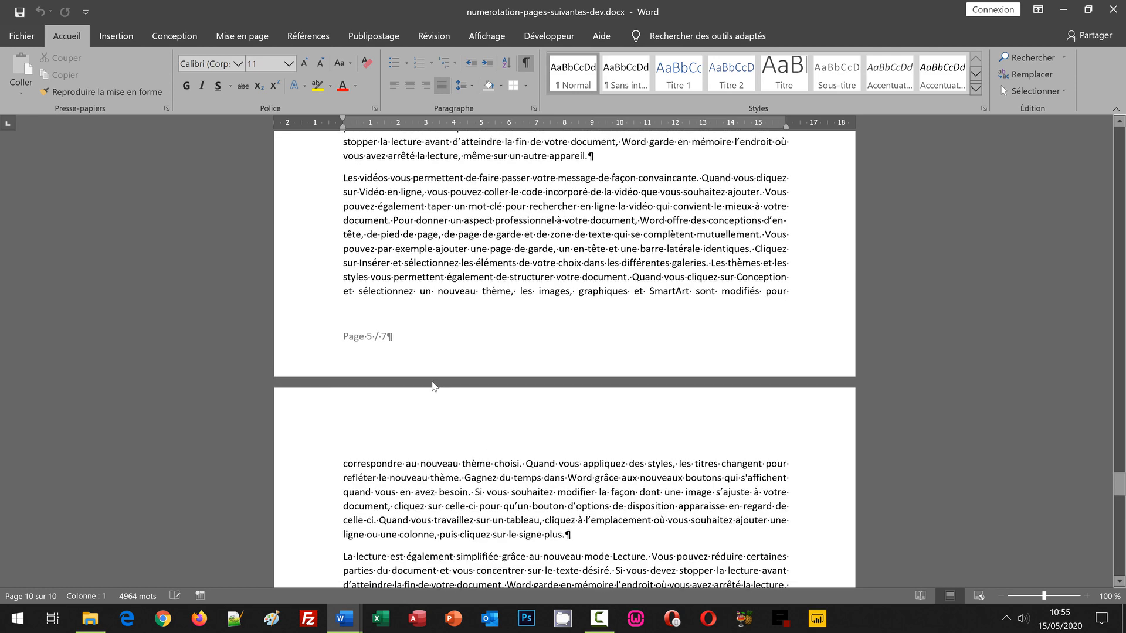
pyautogui.scroll(10, 433, 382)
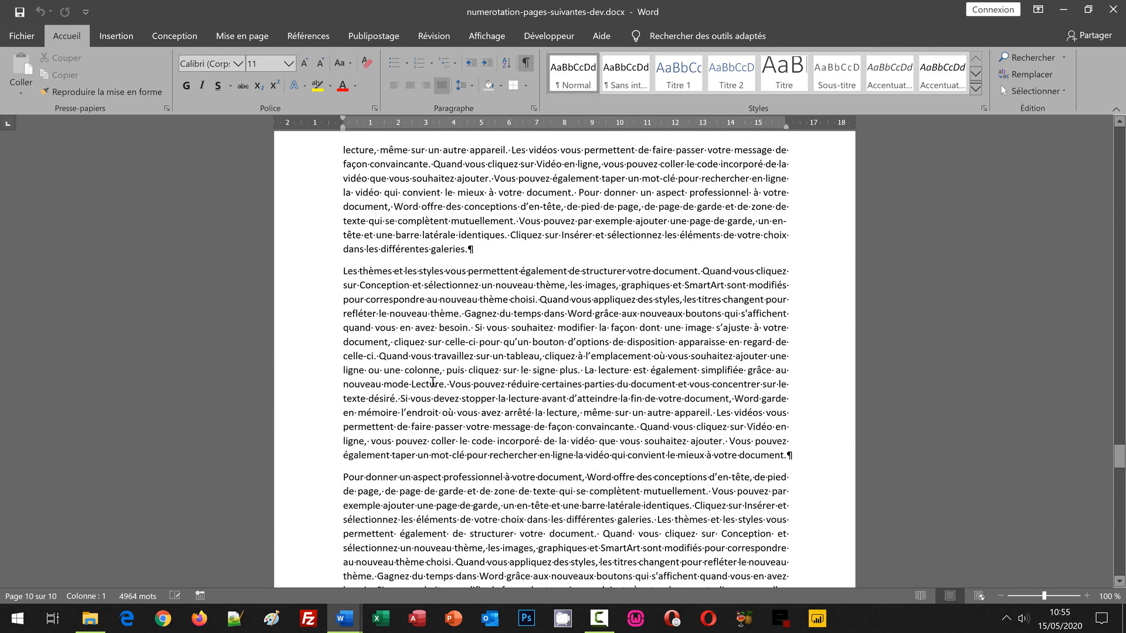
pyautogui.scroll(5, 432, 381)
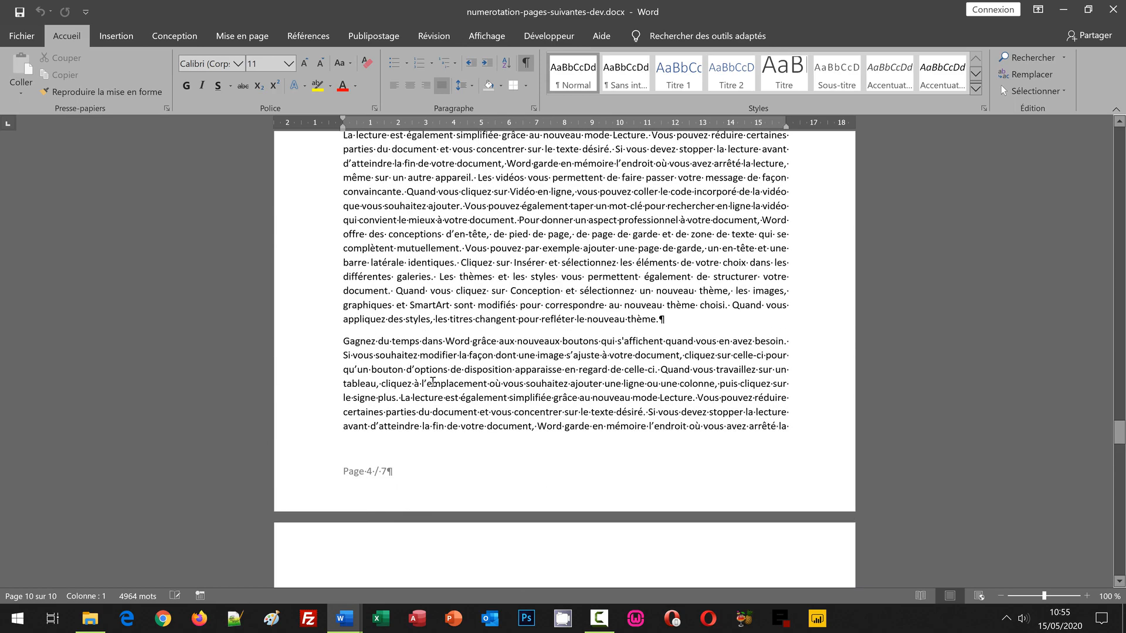
pyautogui.scroll(11, 433, 382)
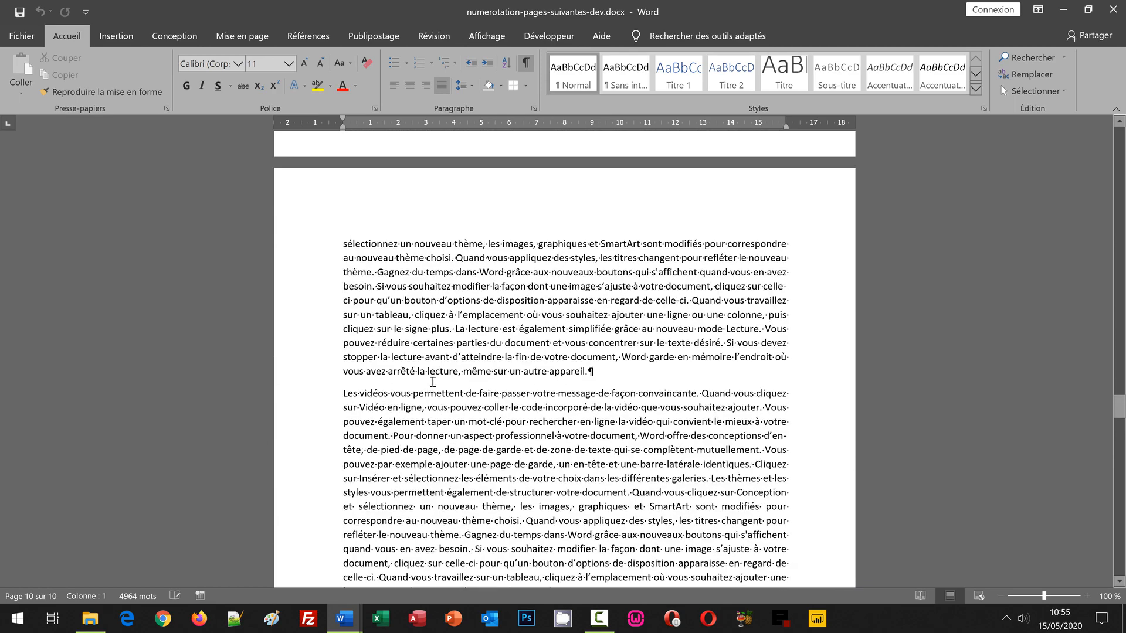
pyautogui.scroll(12, 433, 382)
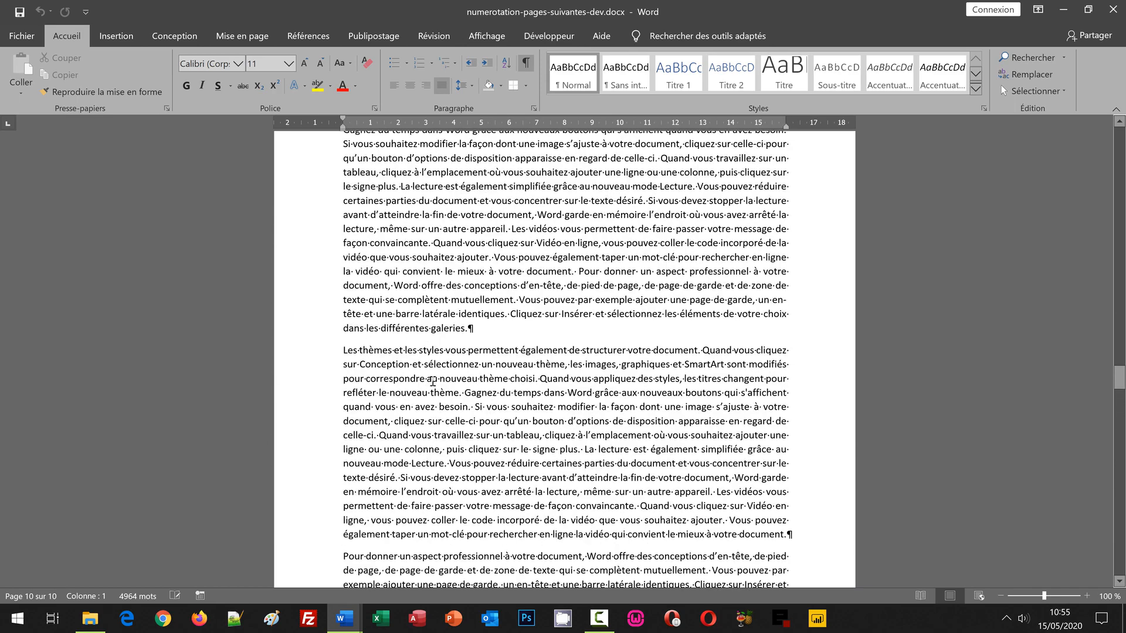
pyautogui.scroll(9, 433, 381)
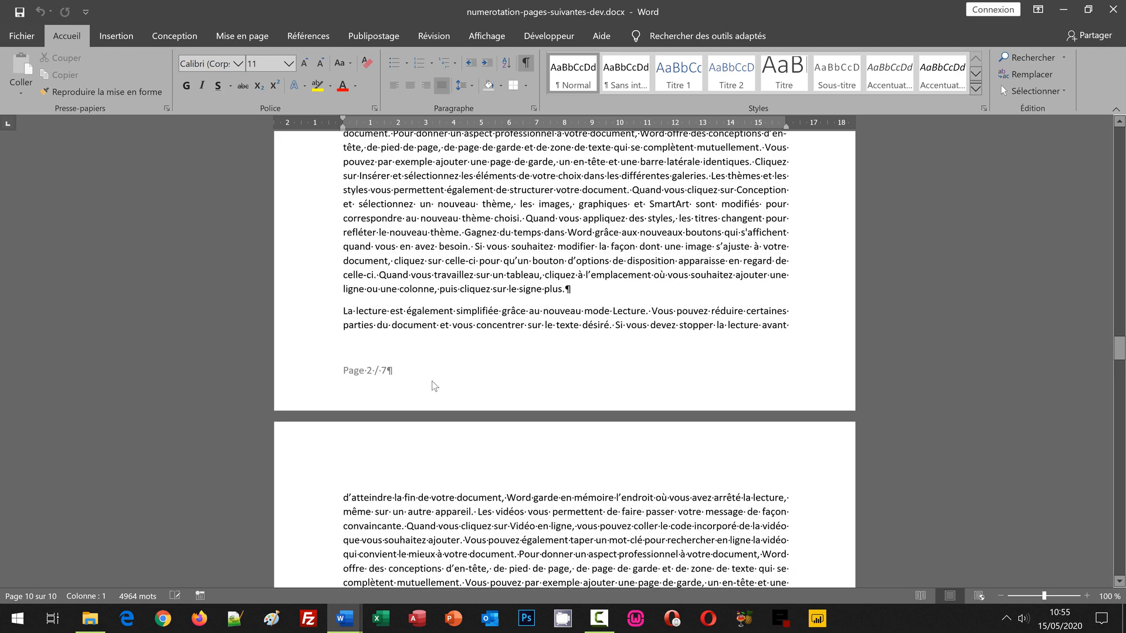